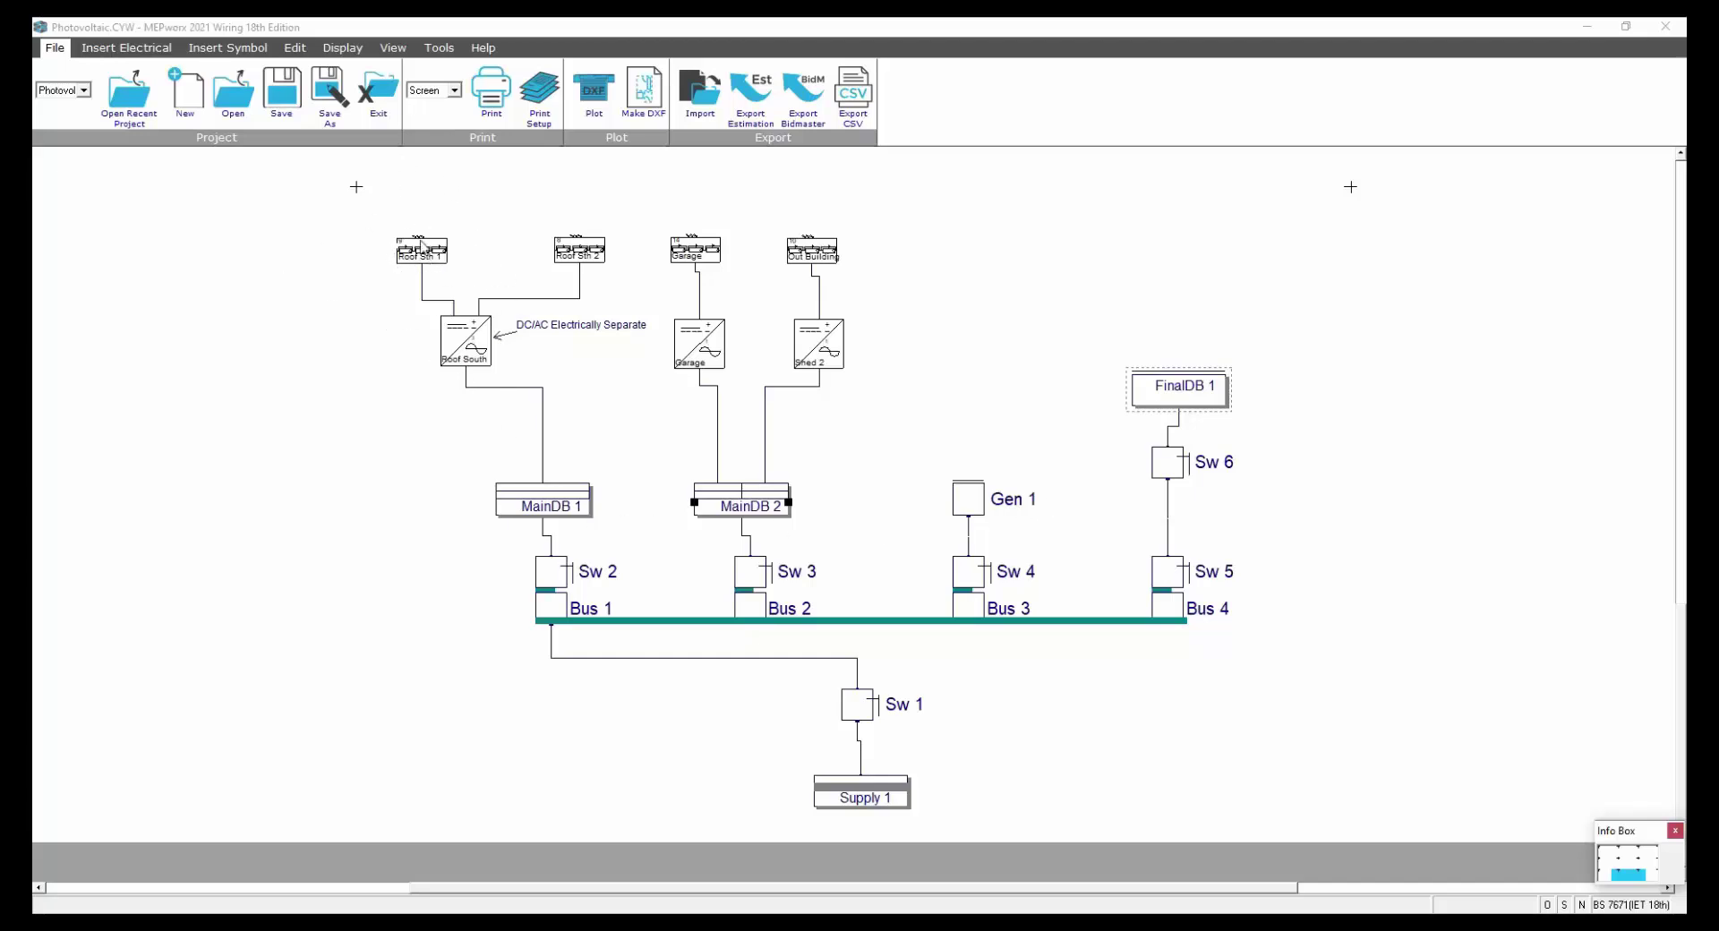
- Review and accept the rooftop PV string's attributes from the Insert Electrical tools
{"action": "left_click", "coordinate": [126, 47]}
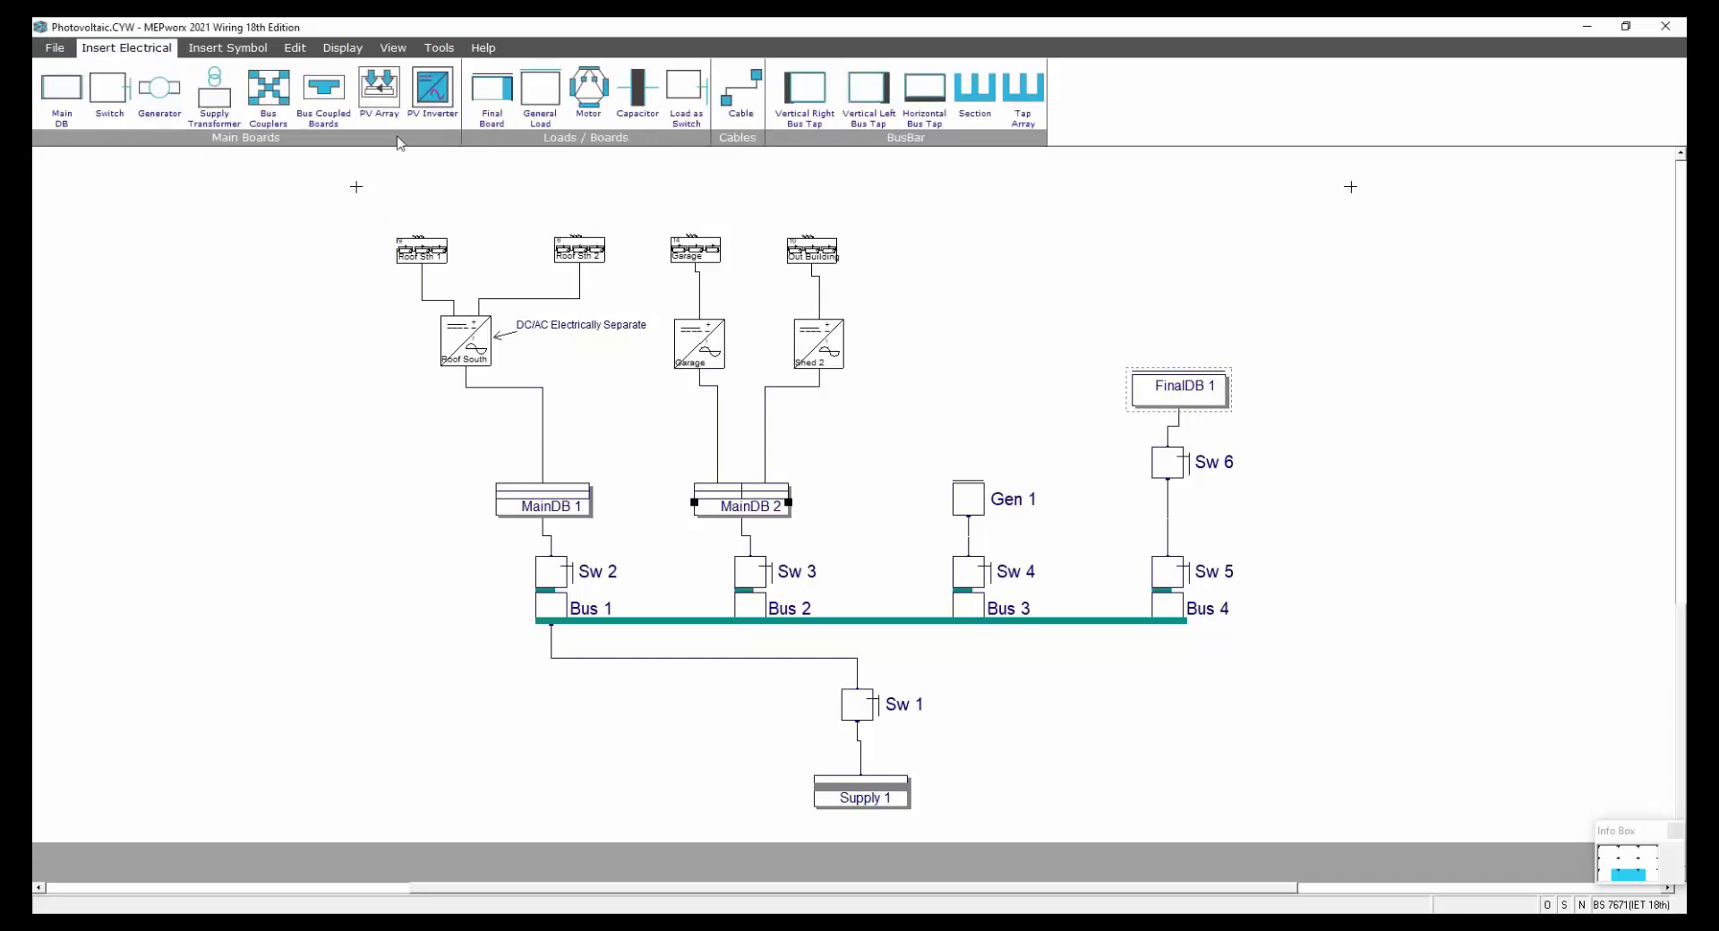
{"action": "left_click", "coordinate": [387, 86]}
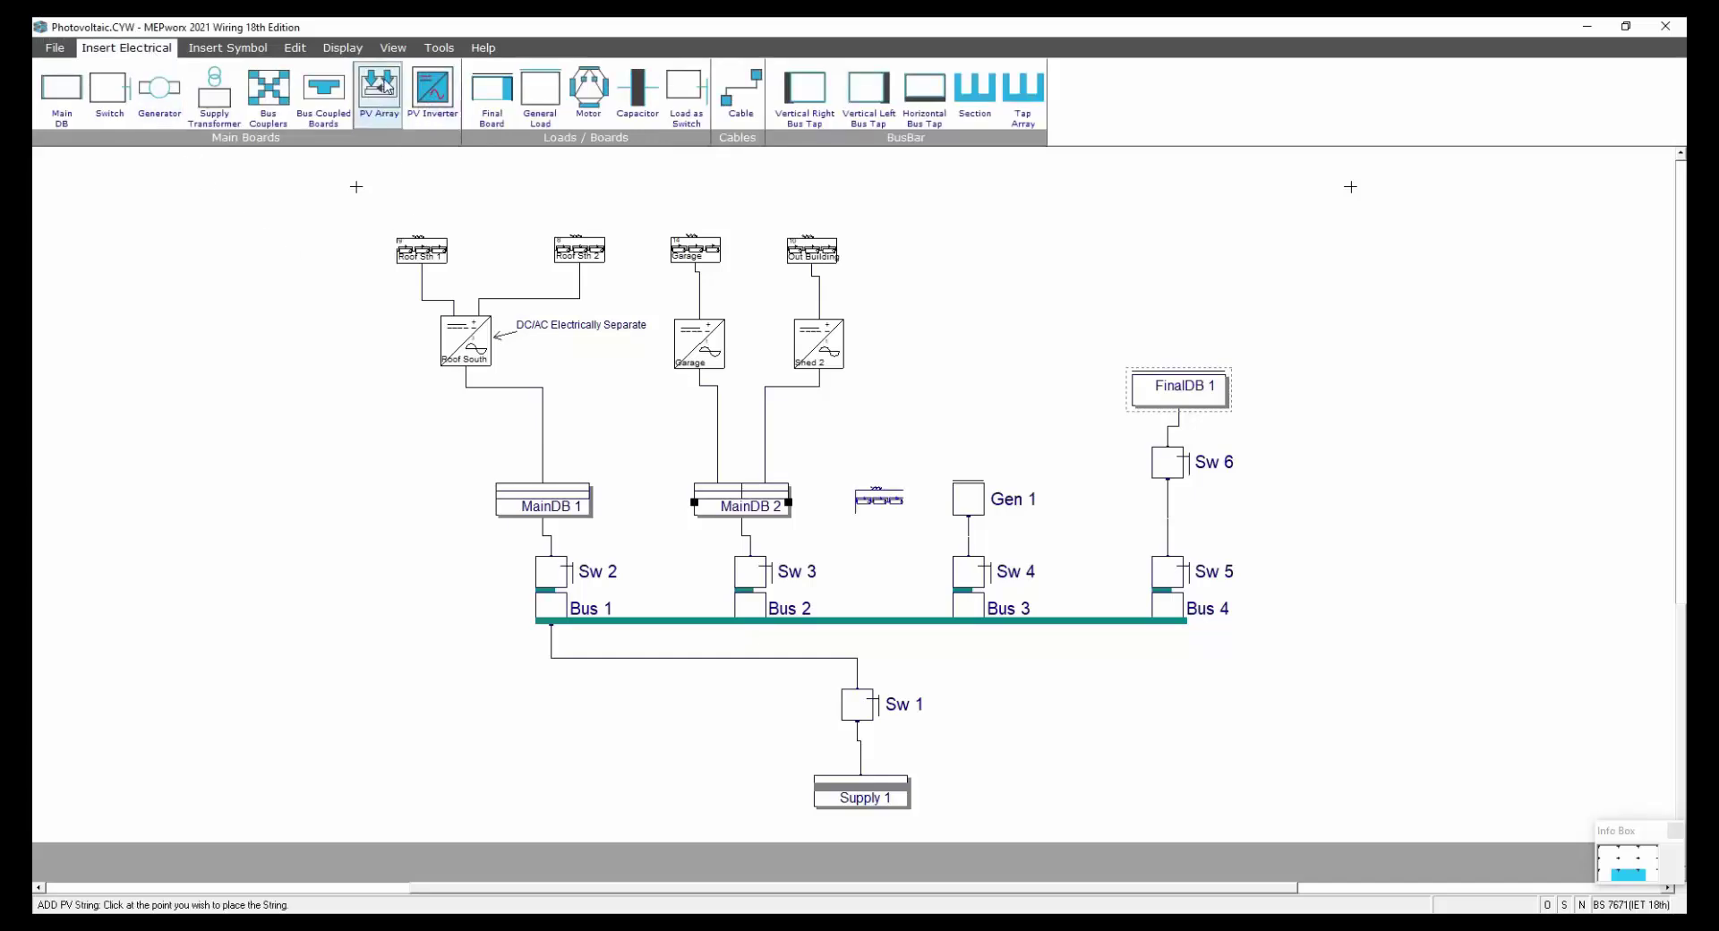
{"action": "key", "text": "Escape"}
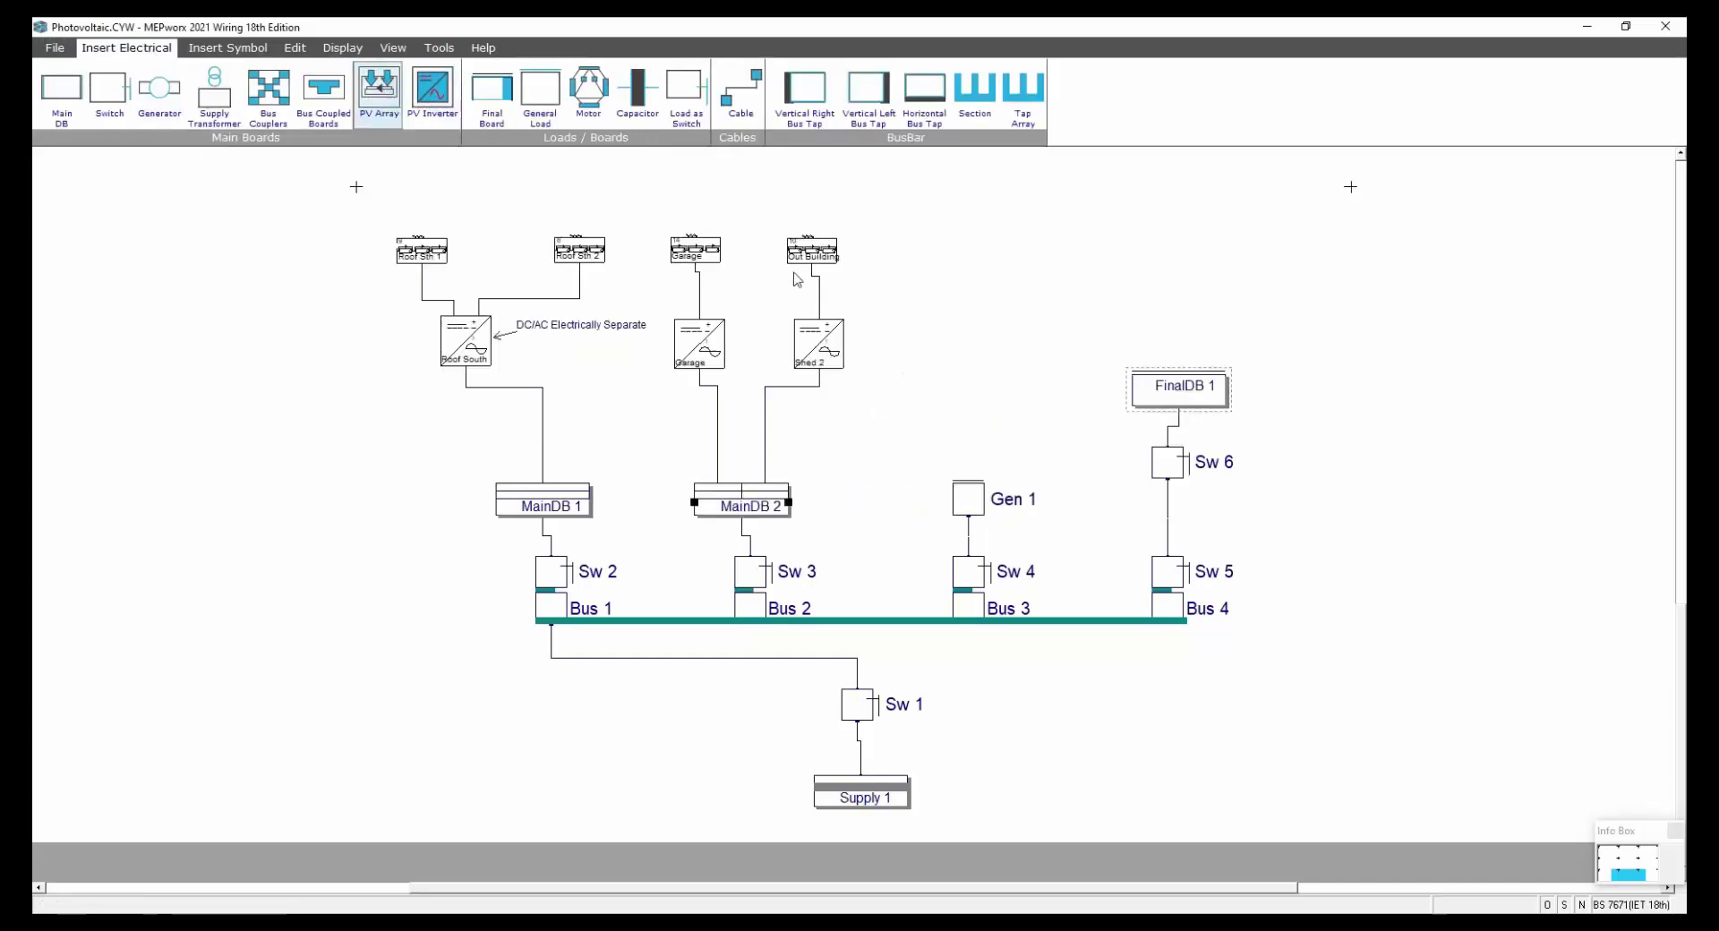
{"action": "double_click", "coordinate": [423, 258]}
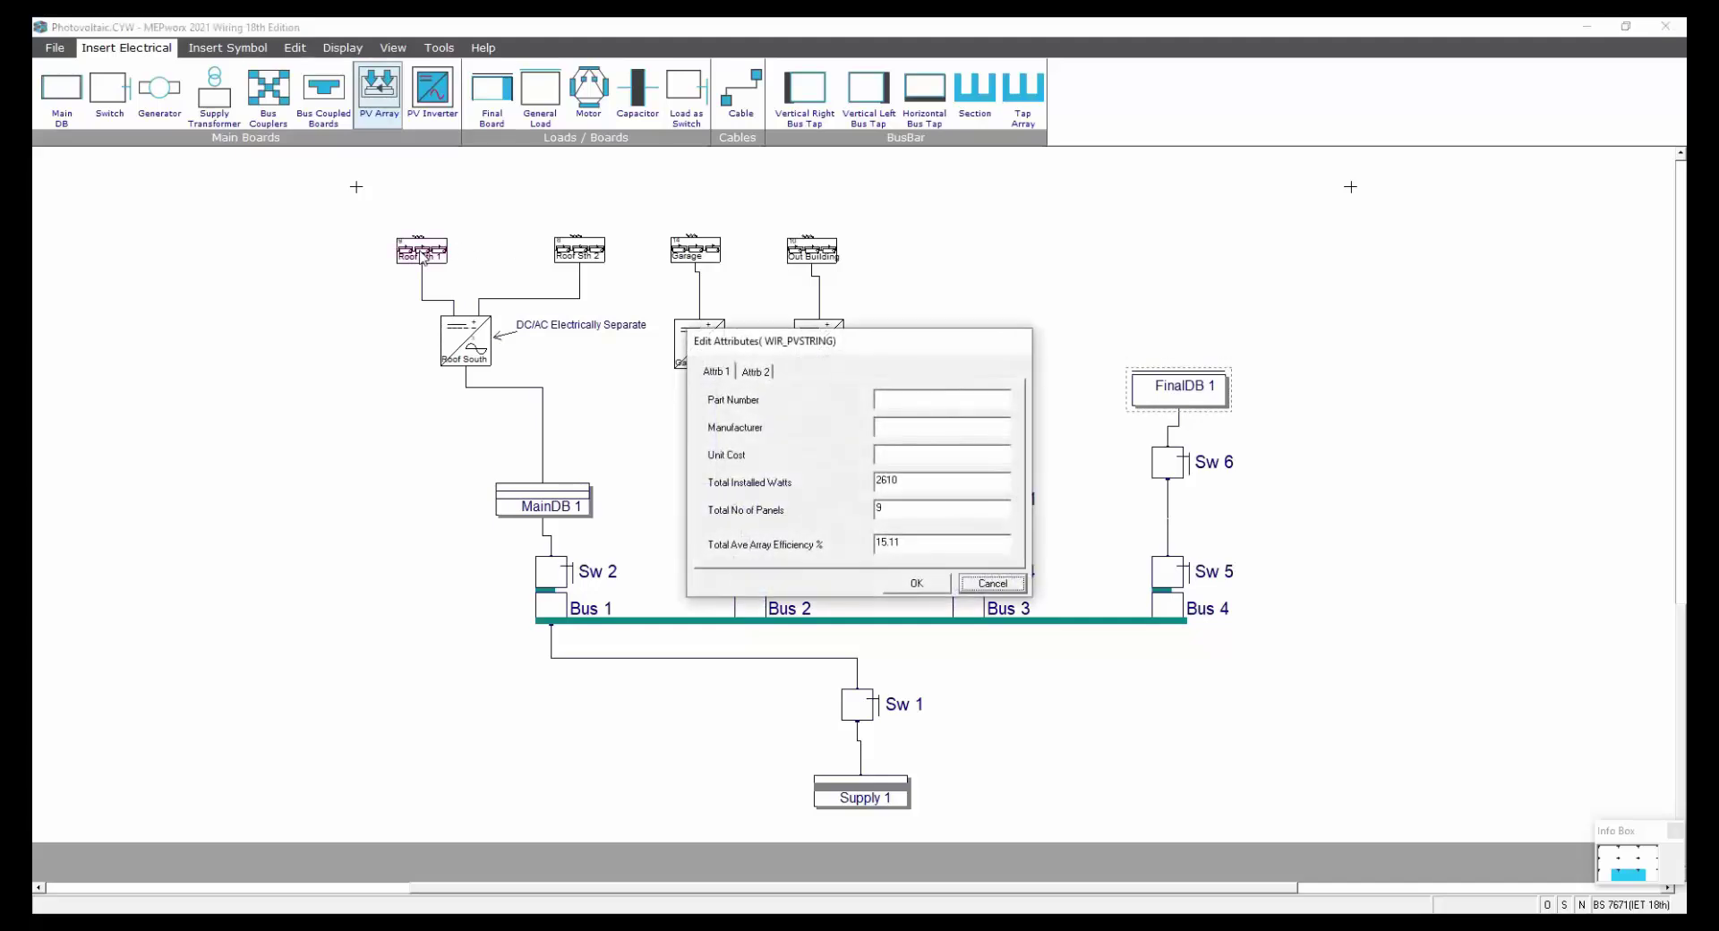
{"action": "left_click", "coordinate": [914, 583]}
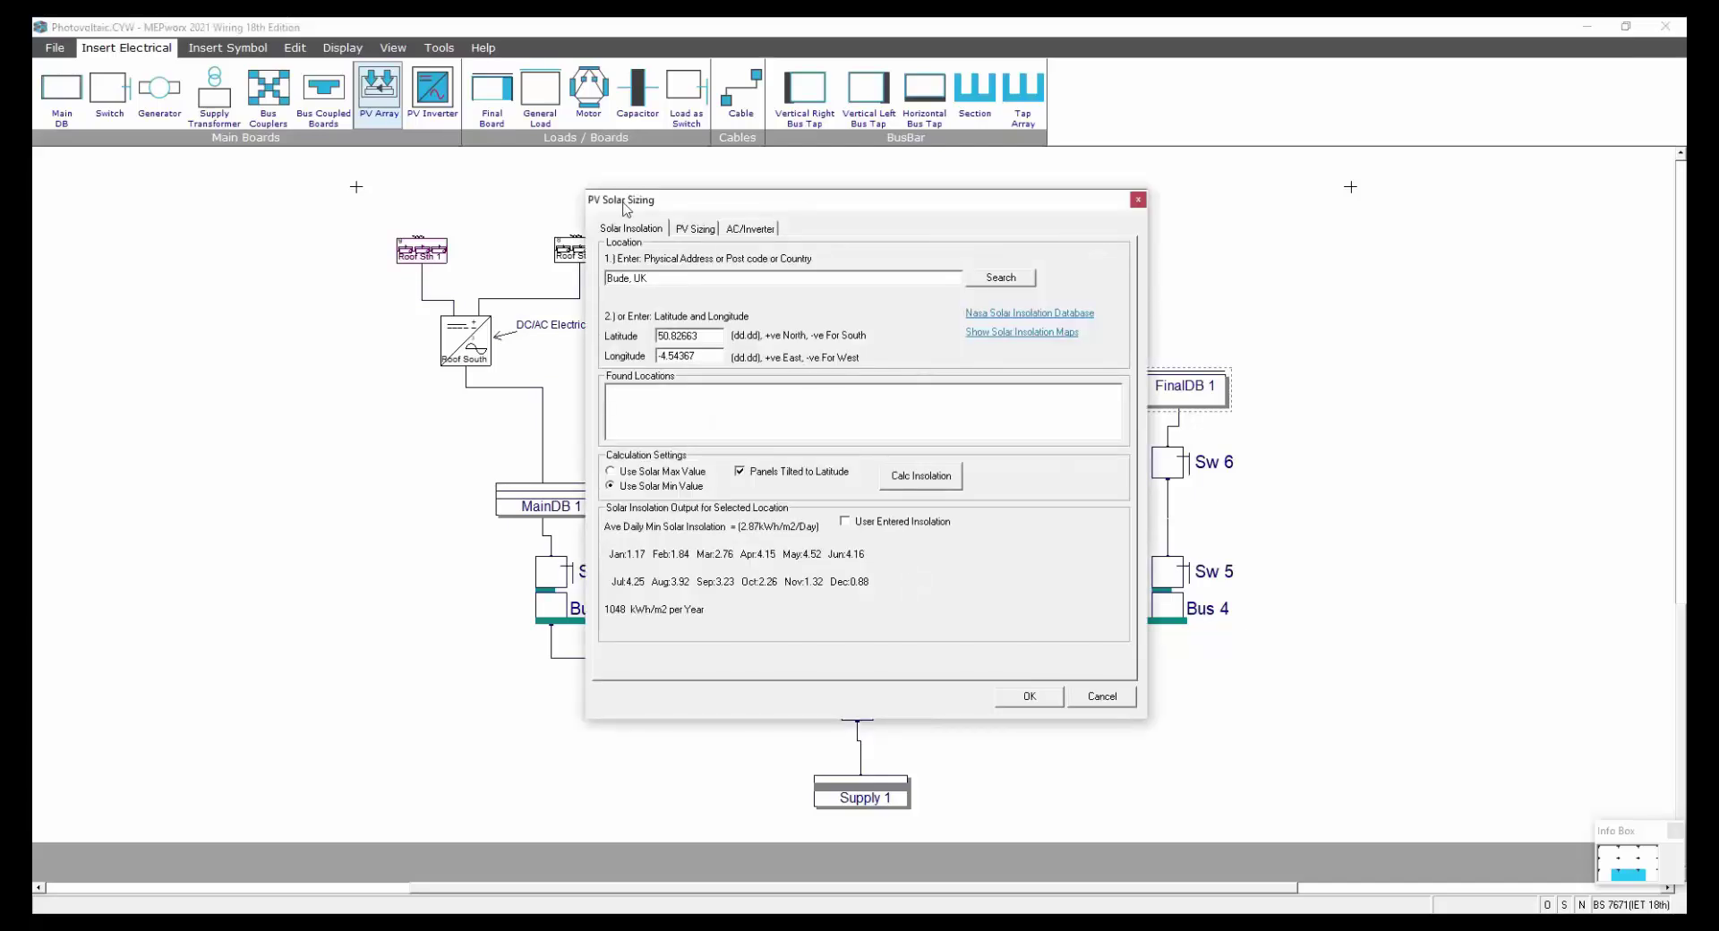
- Replace the location with the site postcode and search, giving 51.54, -2.57 and 767 kWh/m2/year
{"action": "left_click_drag", "start_coordinate": [660, 277], "coordinate": [607, 280]}
{"action": "type", "text": "bs32 4ub"}
{"action": "left_click", "coordinate": [989, 284]}
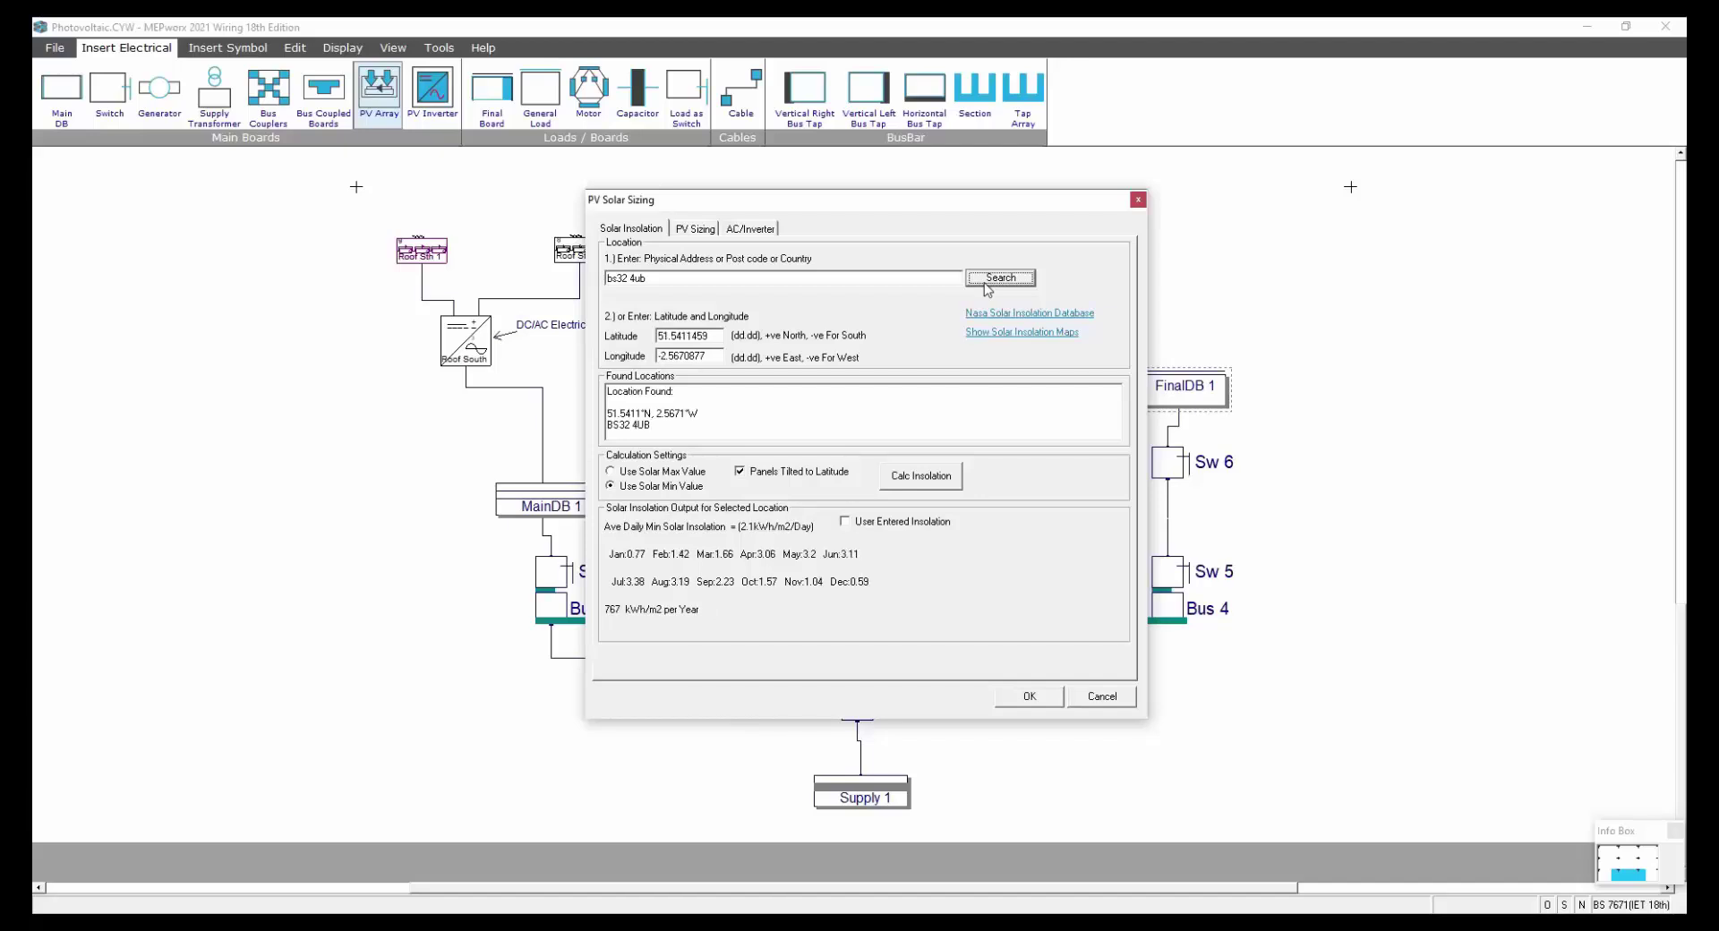
{"action": "left_click", "coordinate": [992, 333]}
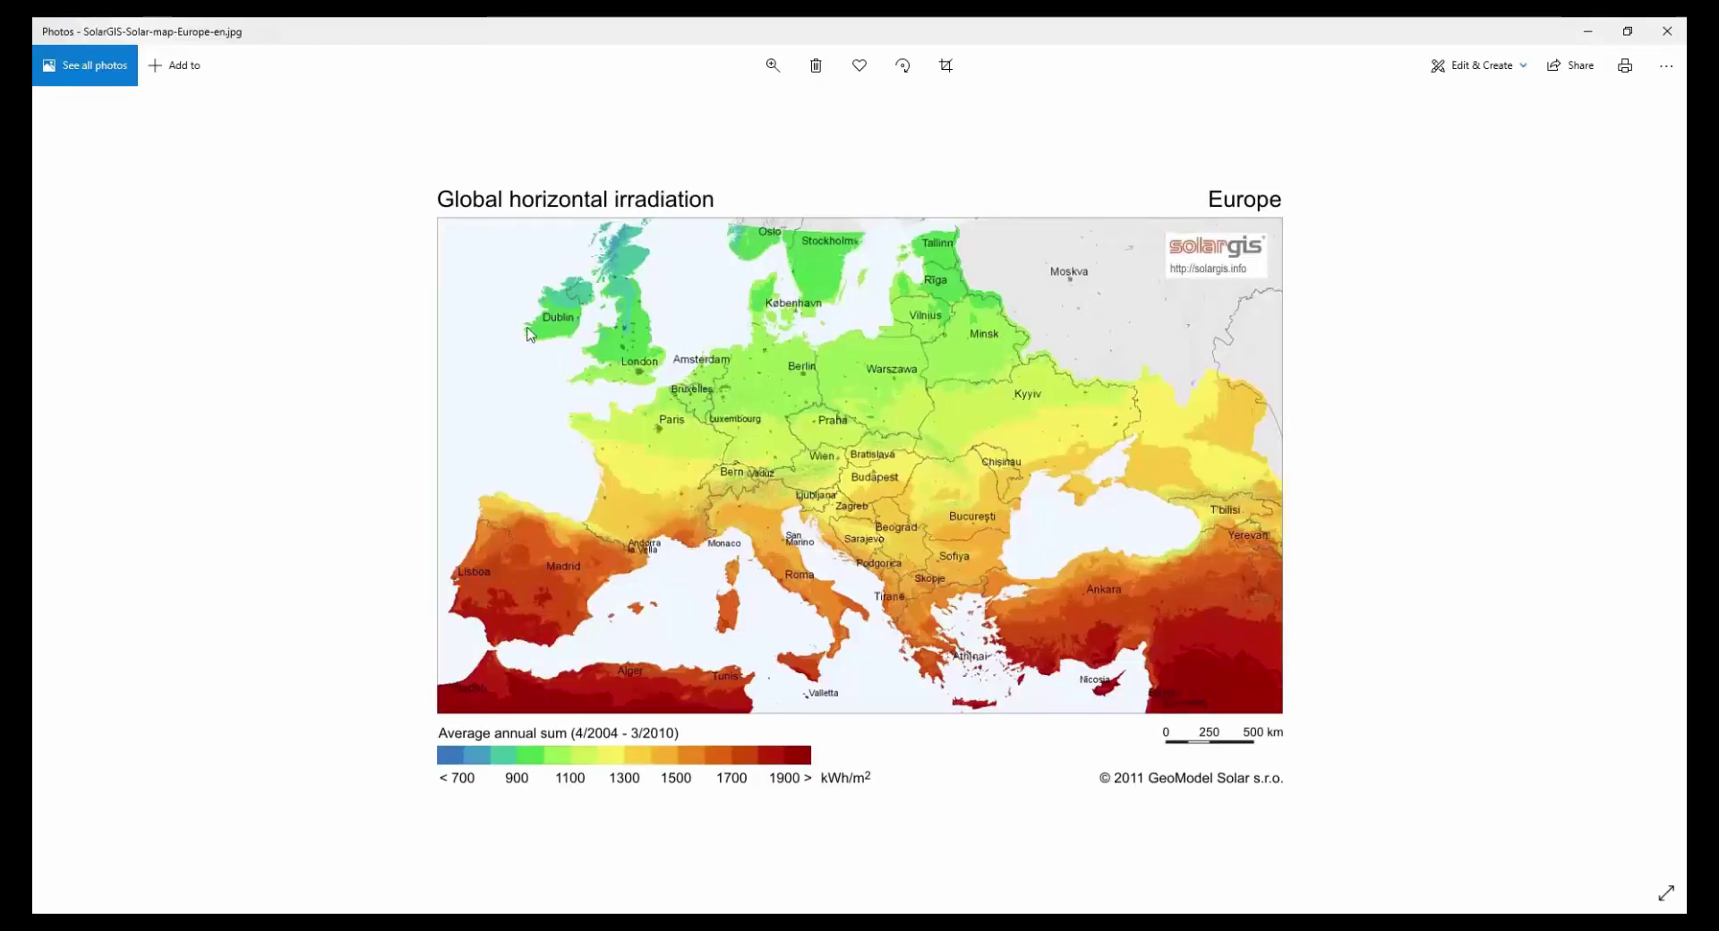
{"action": "left_click", "coordinate": [1668, 33]}
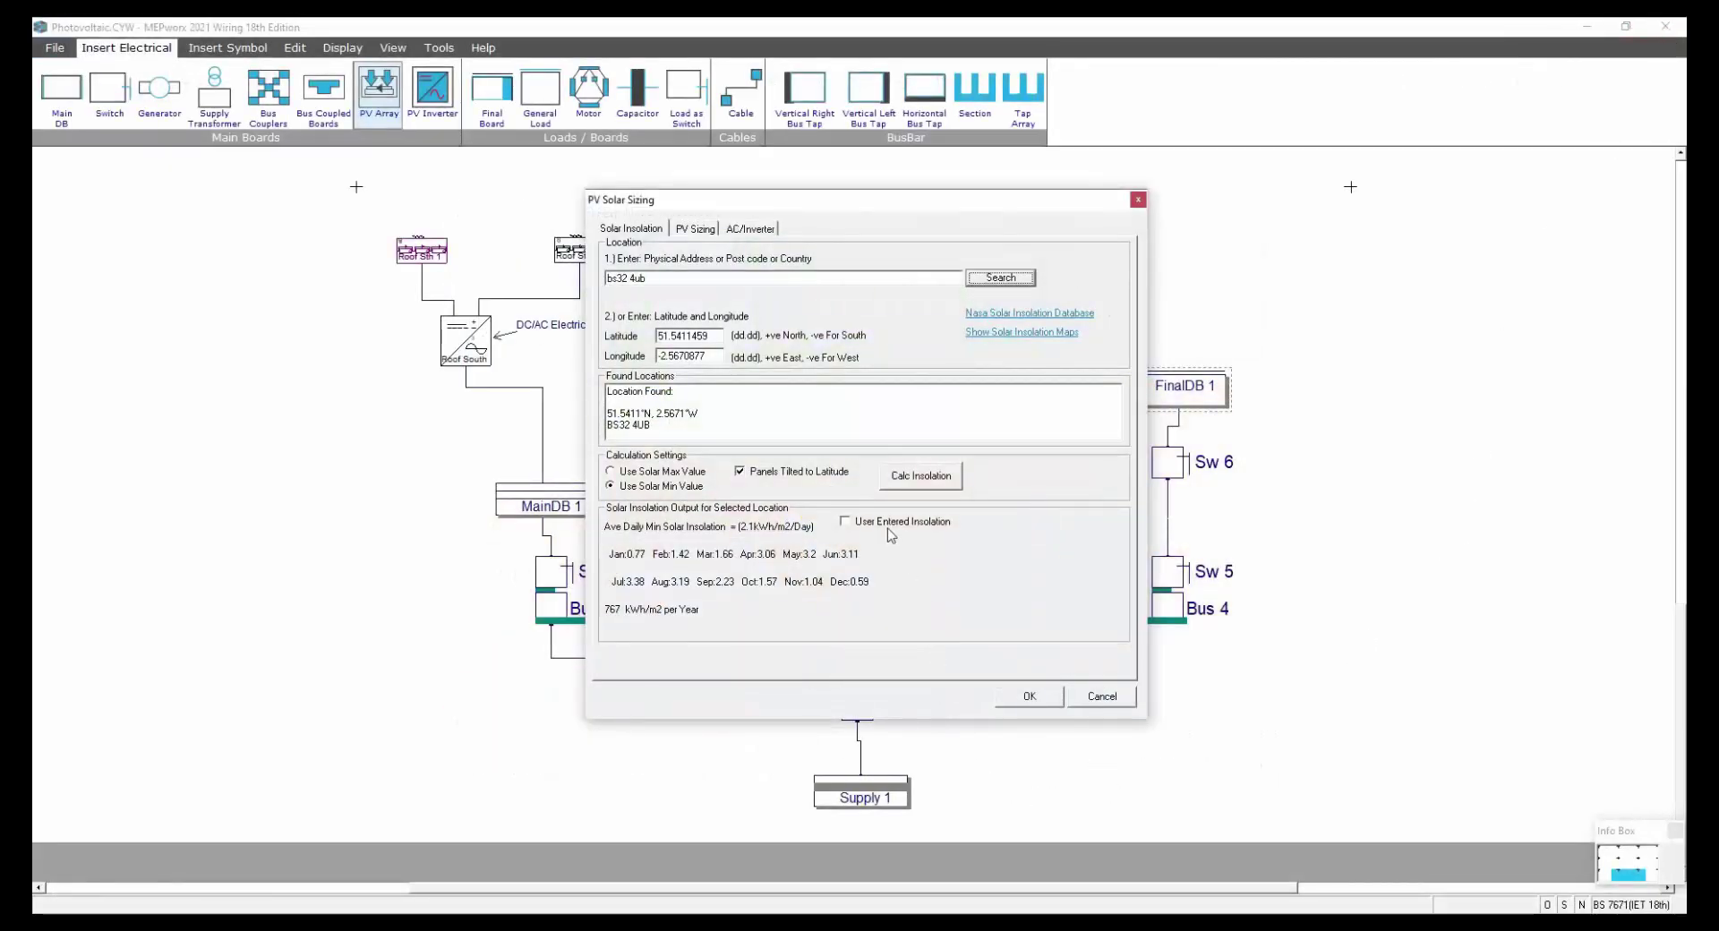
- Switch to Use Solar Max Value, raising insolation to 1263 kWh/m2/year (3.46 kWh/m2/day)
{"action": "left_click", "coordinate": [630, 476]}
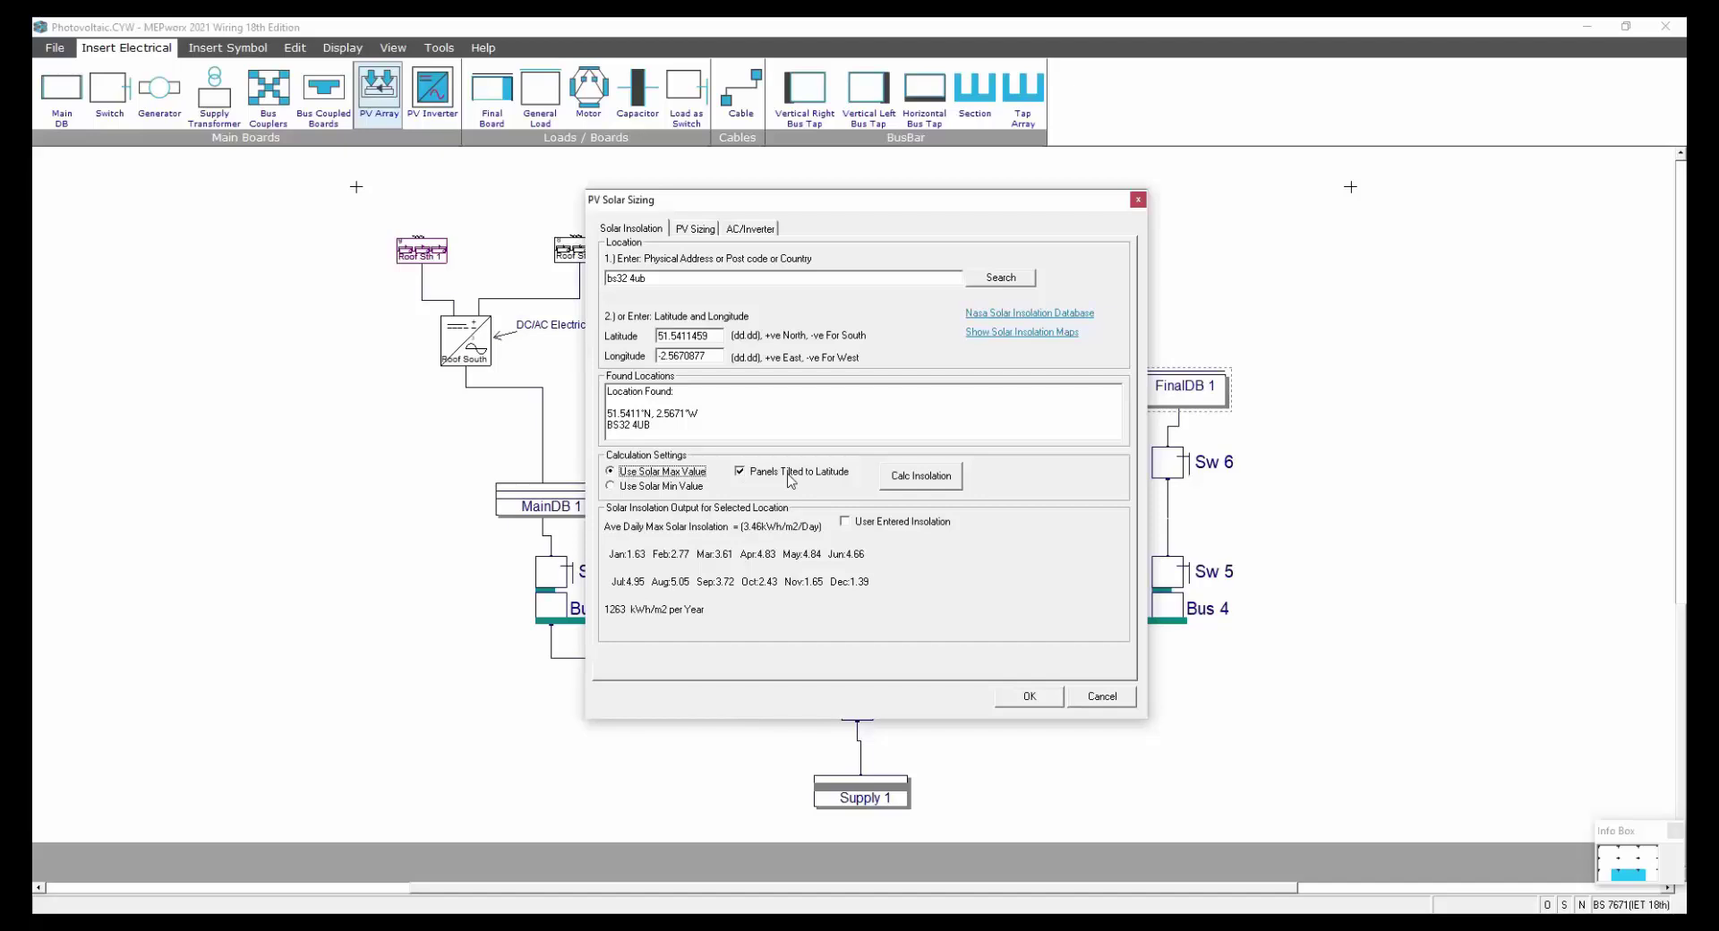
- On PV Sizing, check the daily kWh load and start filling Roof Sth 1 with CS6X-290P panels
{"action": "left_click", "coordinate": [692, 230]}
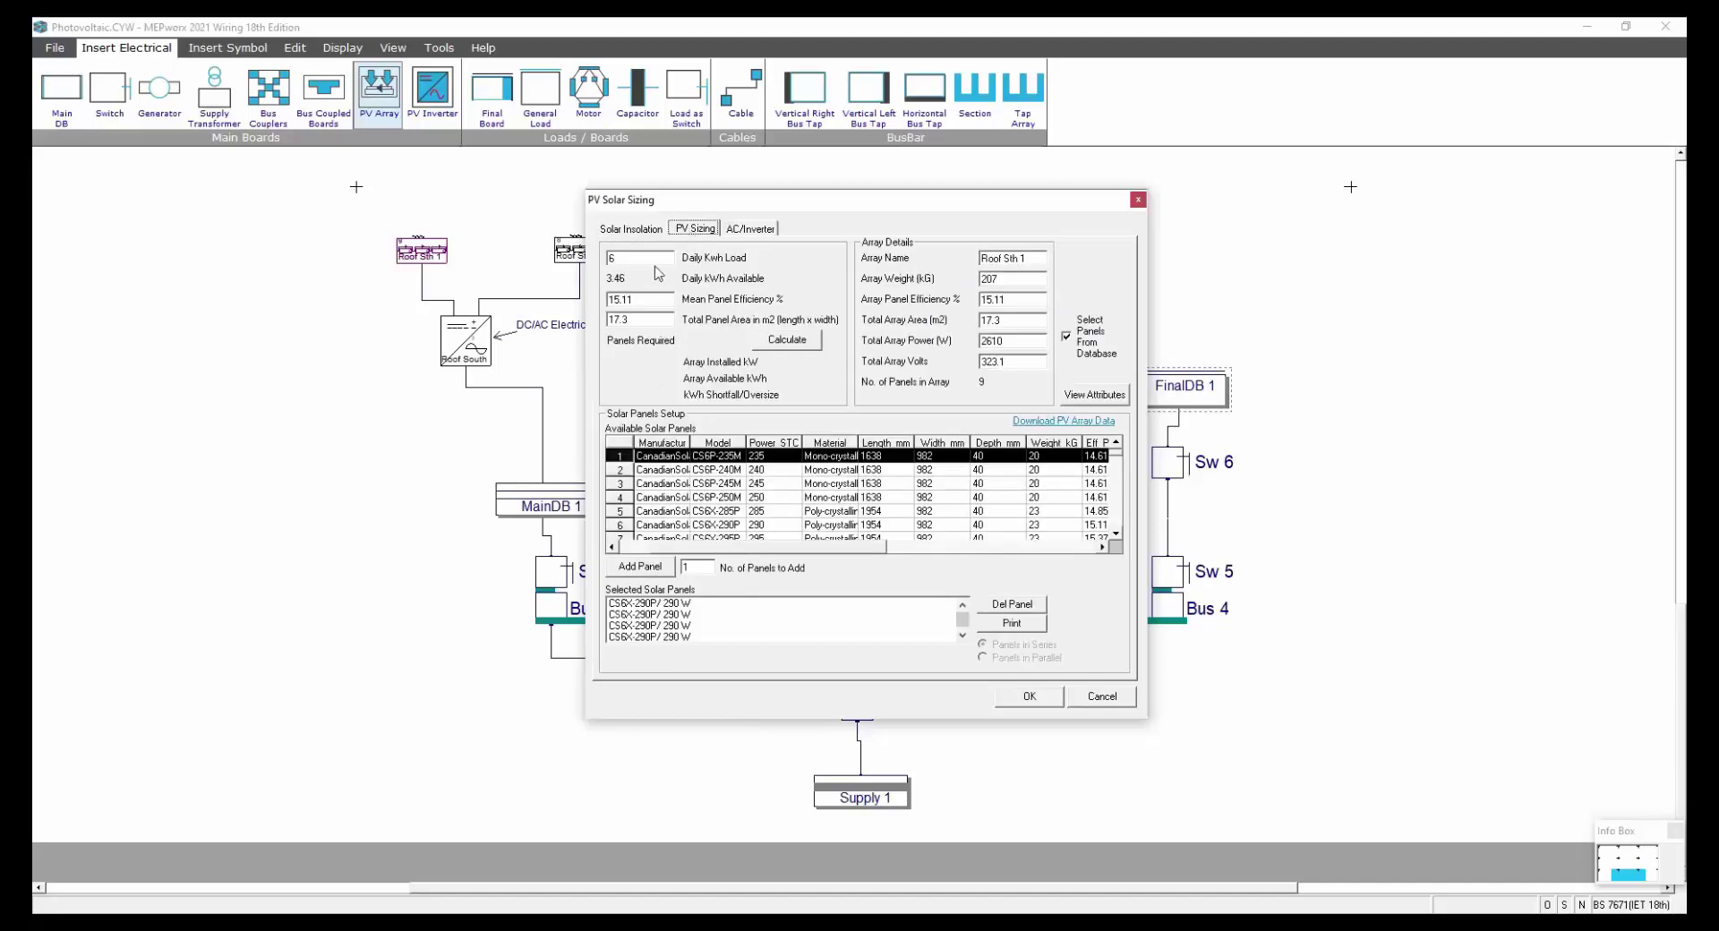
{"action": "left_click", "coordinate": [626, 258]}
{"action": "left_click", "coordinate": [666, 603]}
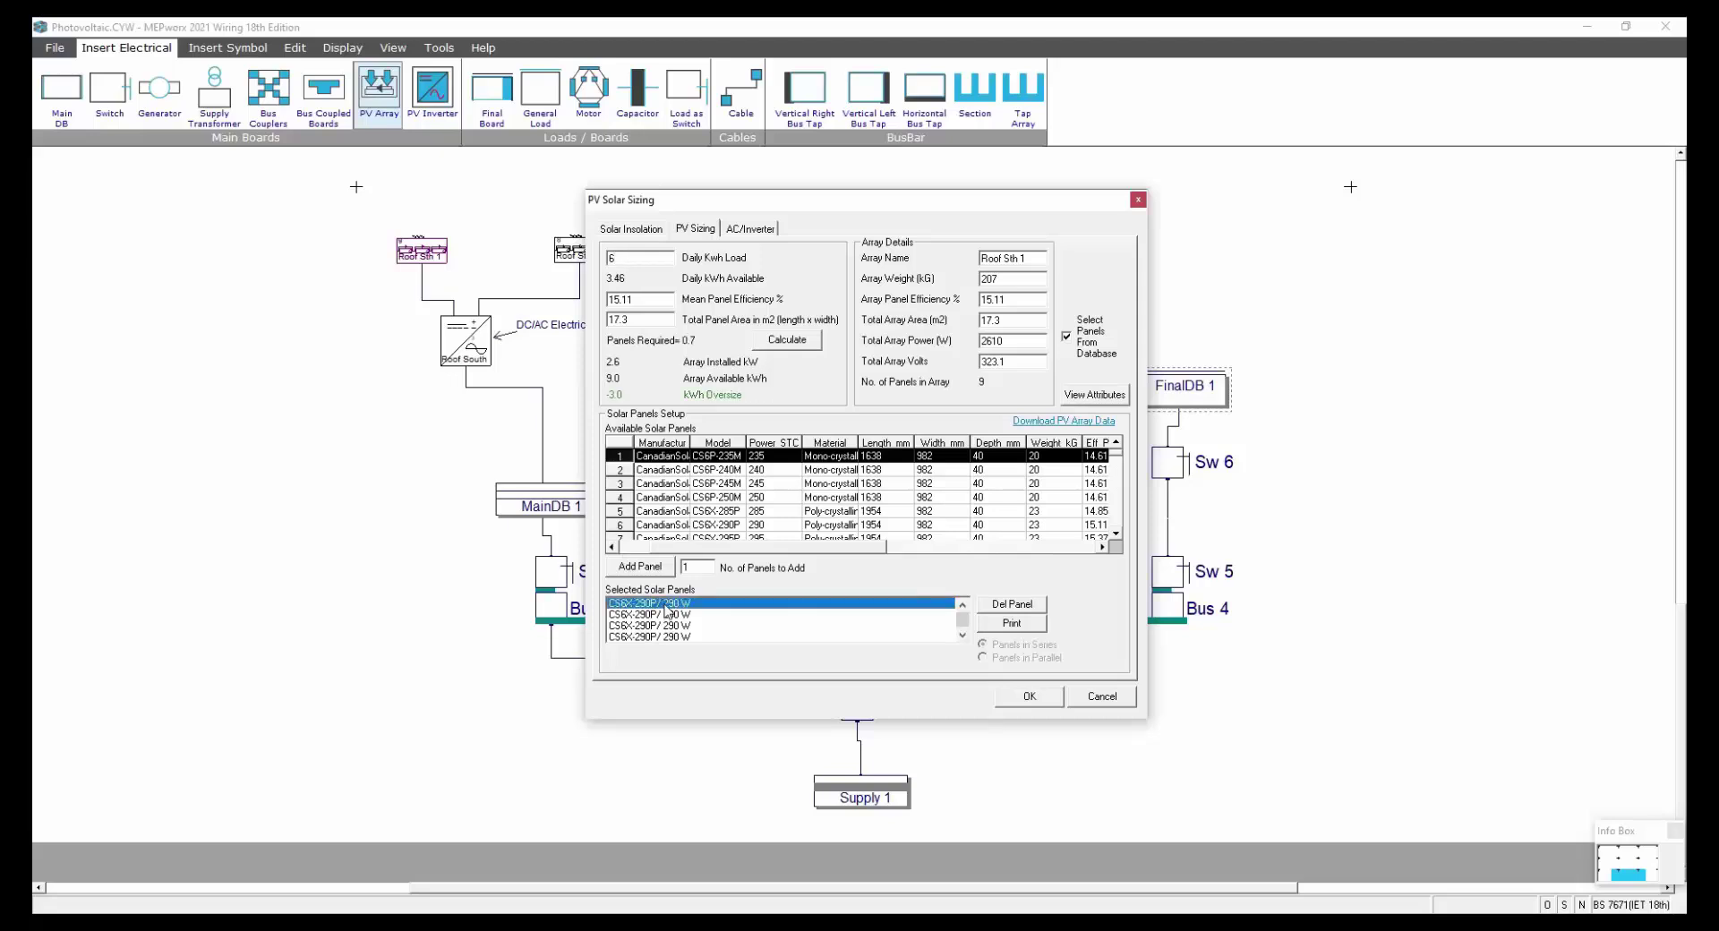
{"action": "left_click", "coordinate": [1006, 606]}
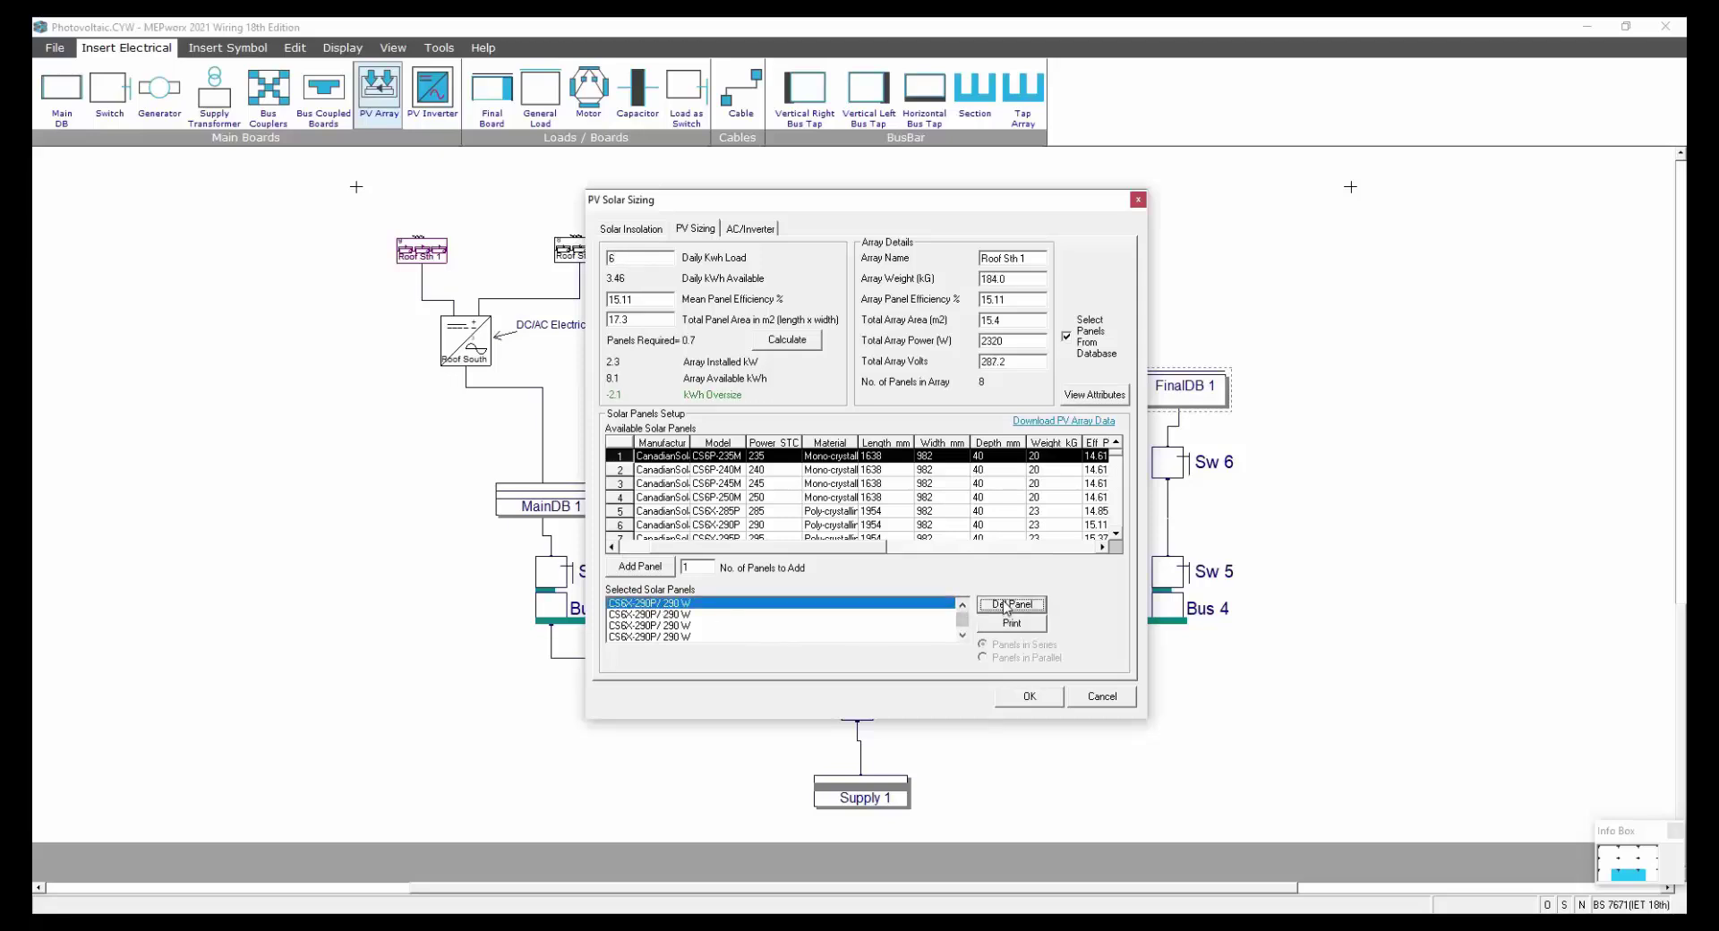
{"action": "left_click", "coordinate": [735, 525]}
{"action": "left_click", "coordinate": [635, 567]}
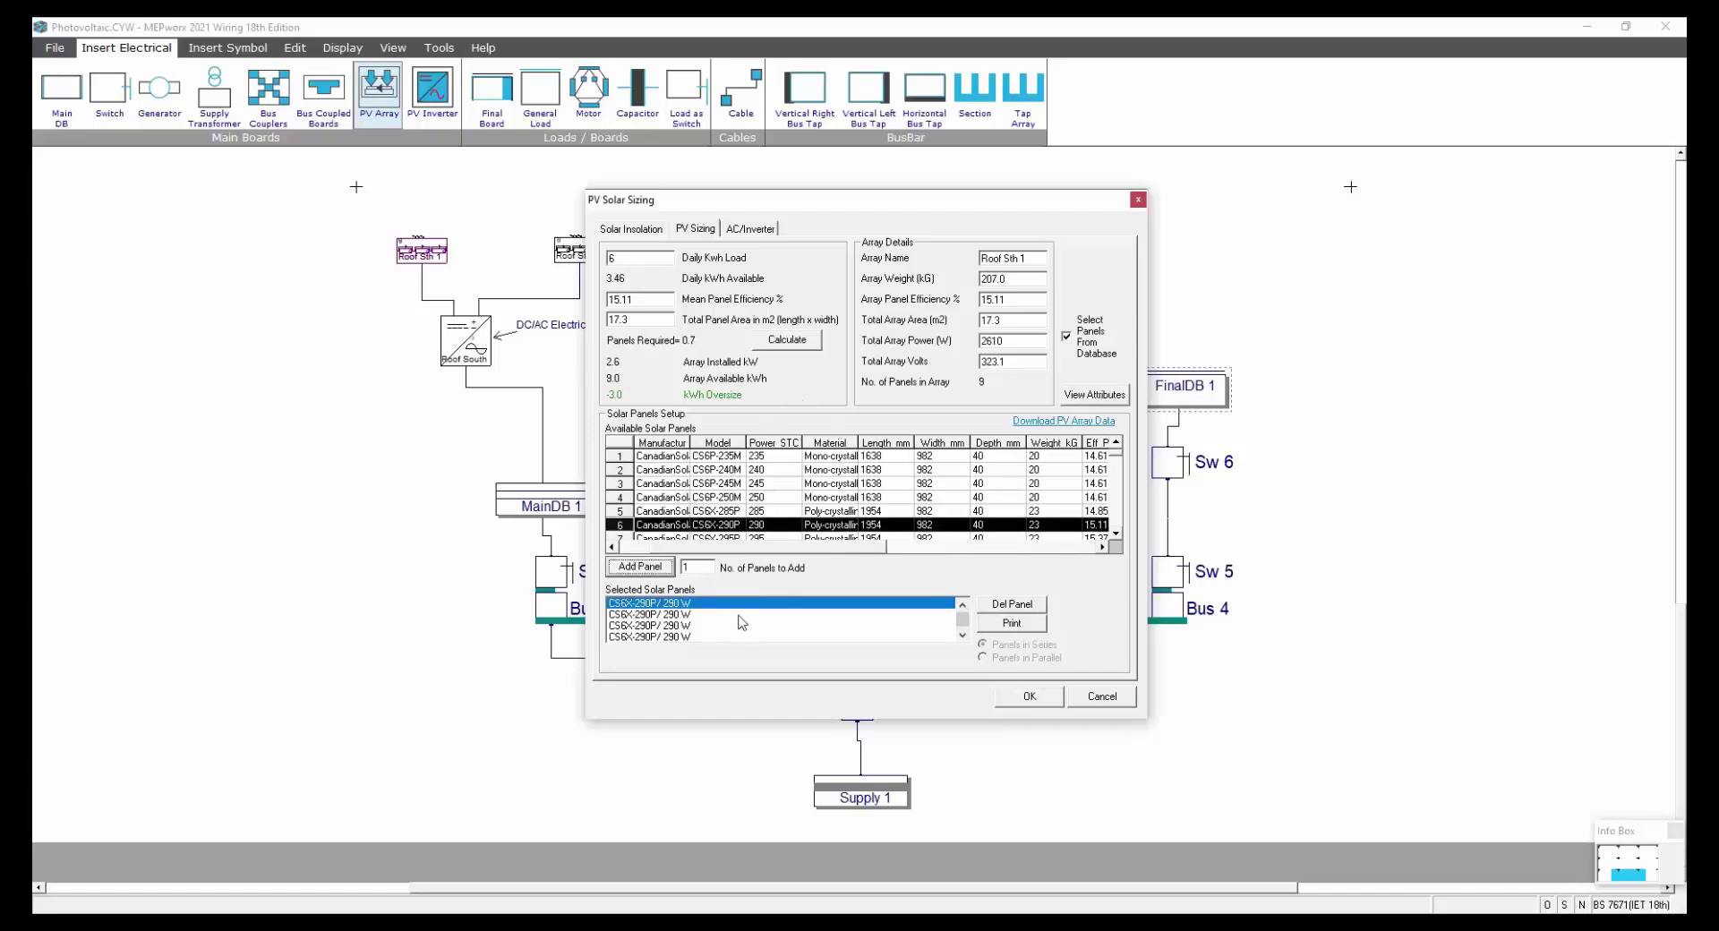
- Adjust Roof Sth 1 to seven CS6X-290P panels, 1975 W, giving 6.8 kWh daily
{"action": "left_click", "coordinate": [1004, 607]}
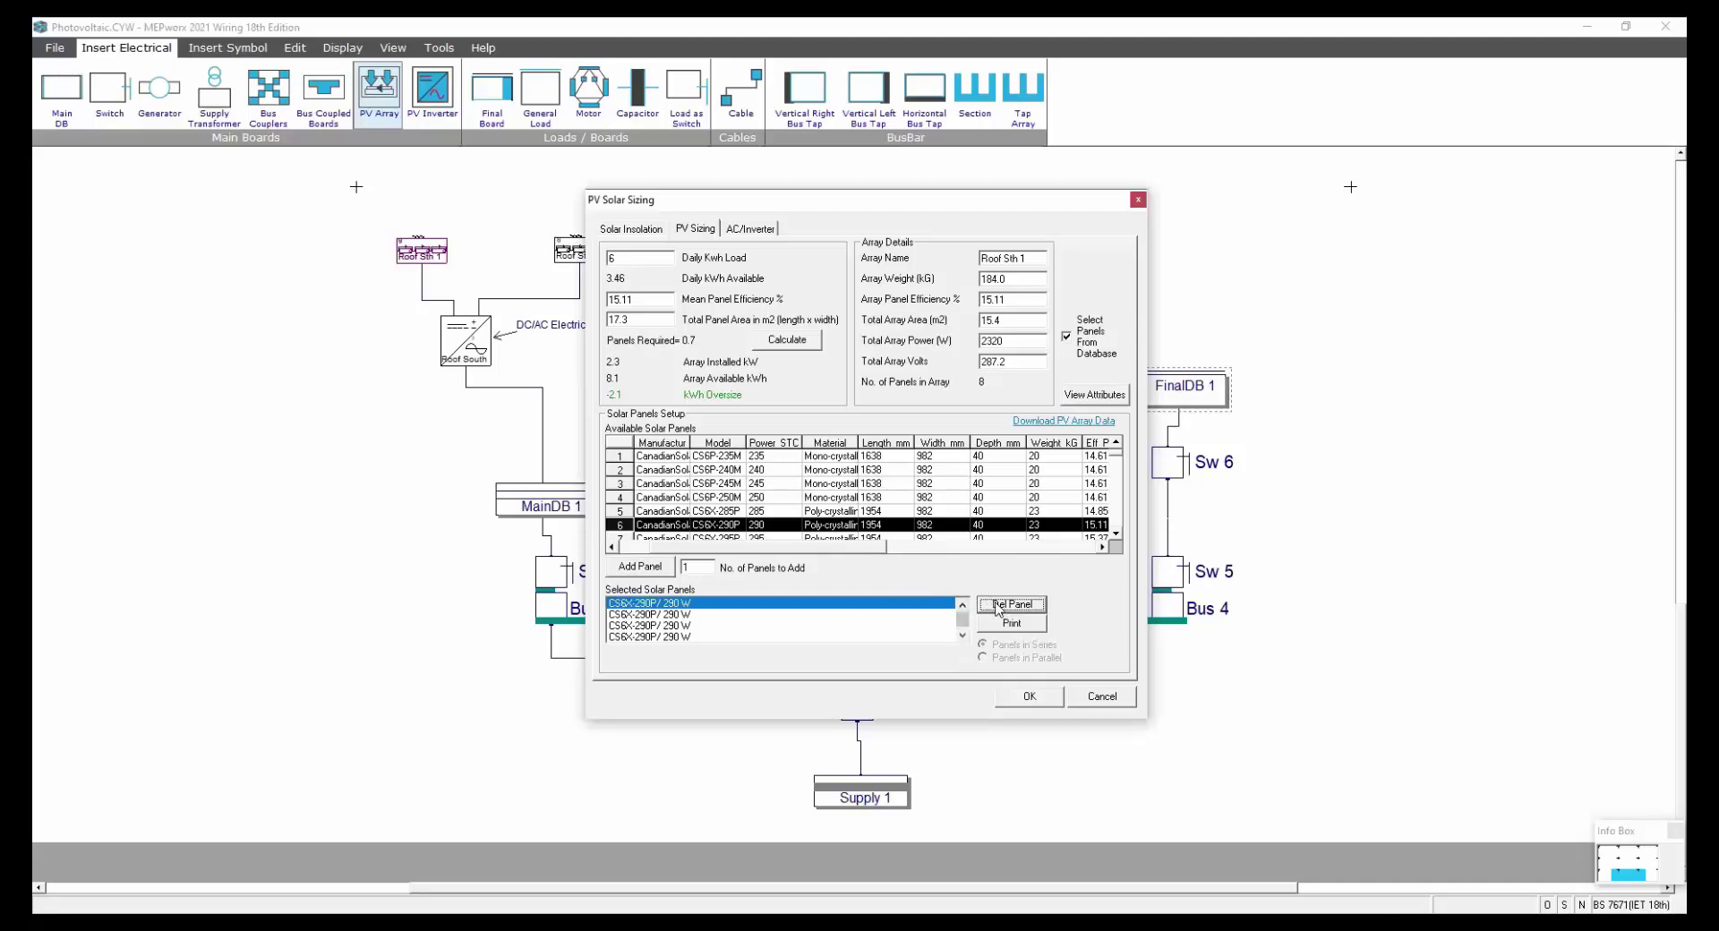
{"action": "left_click", "coordinate": [998, 608]}
{"action": "left_click", "coordinate": [983, 604]}
{"action": "left_click", "coordinate": [774, 458]}
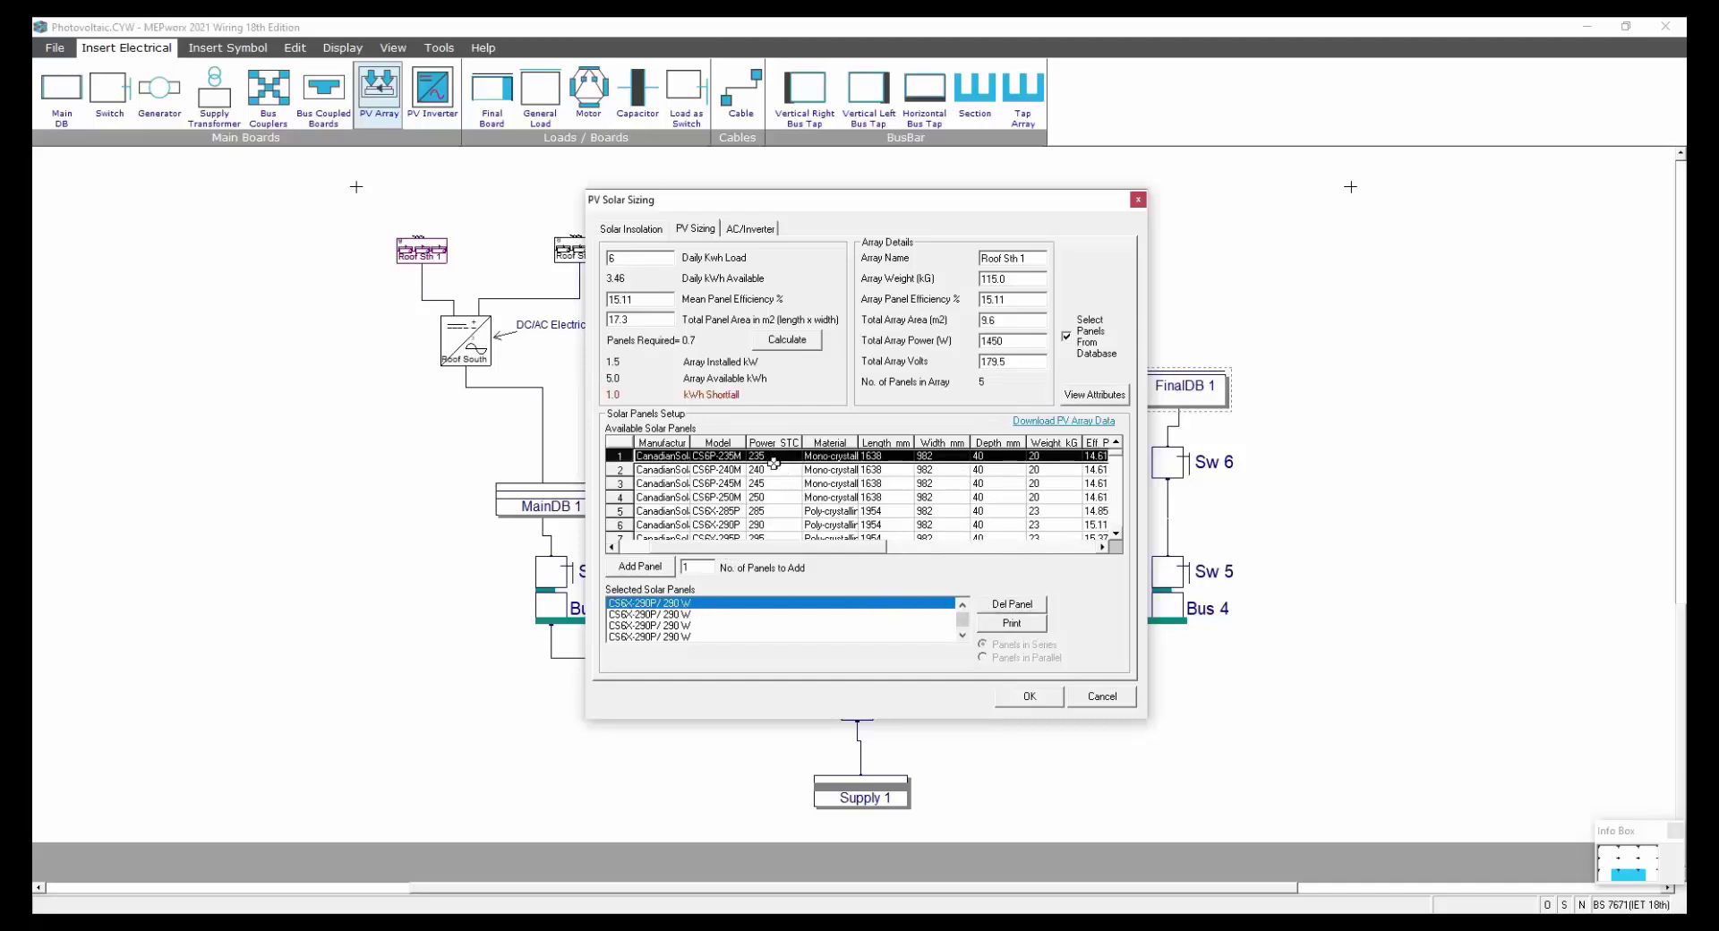
{"action": "left_click", "coordinate": [641, 567]}
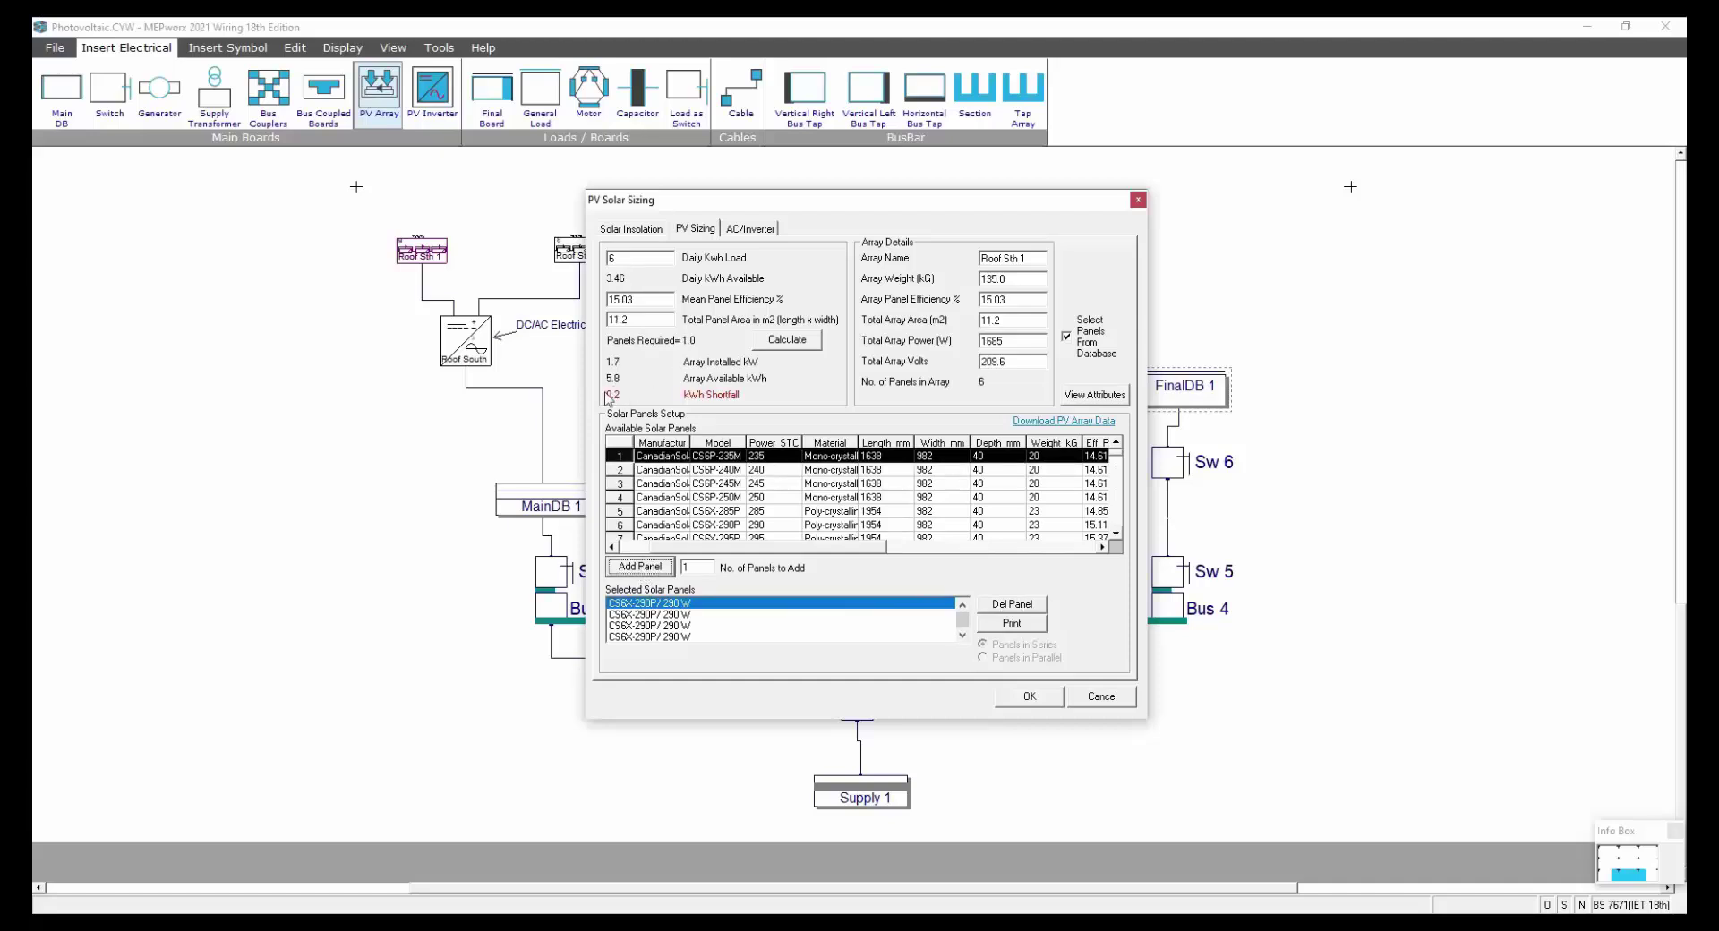
{"action": "left_click", "coordinate": [740, 511]}
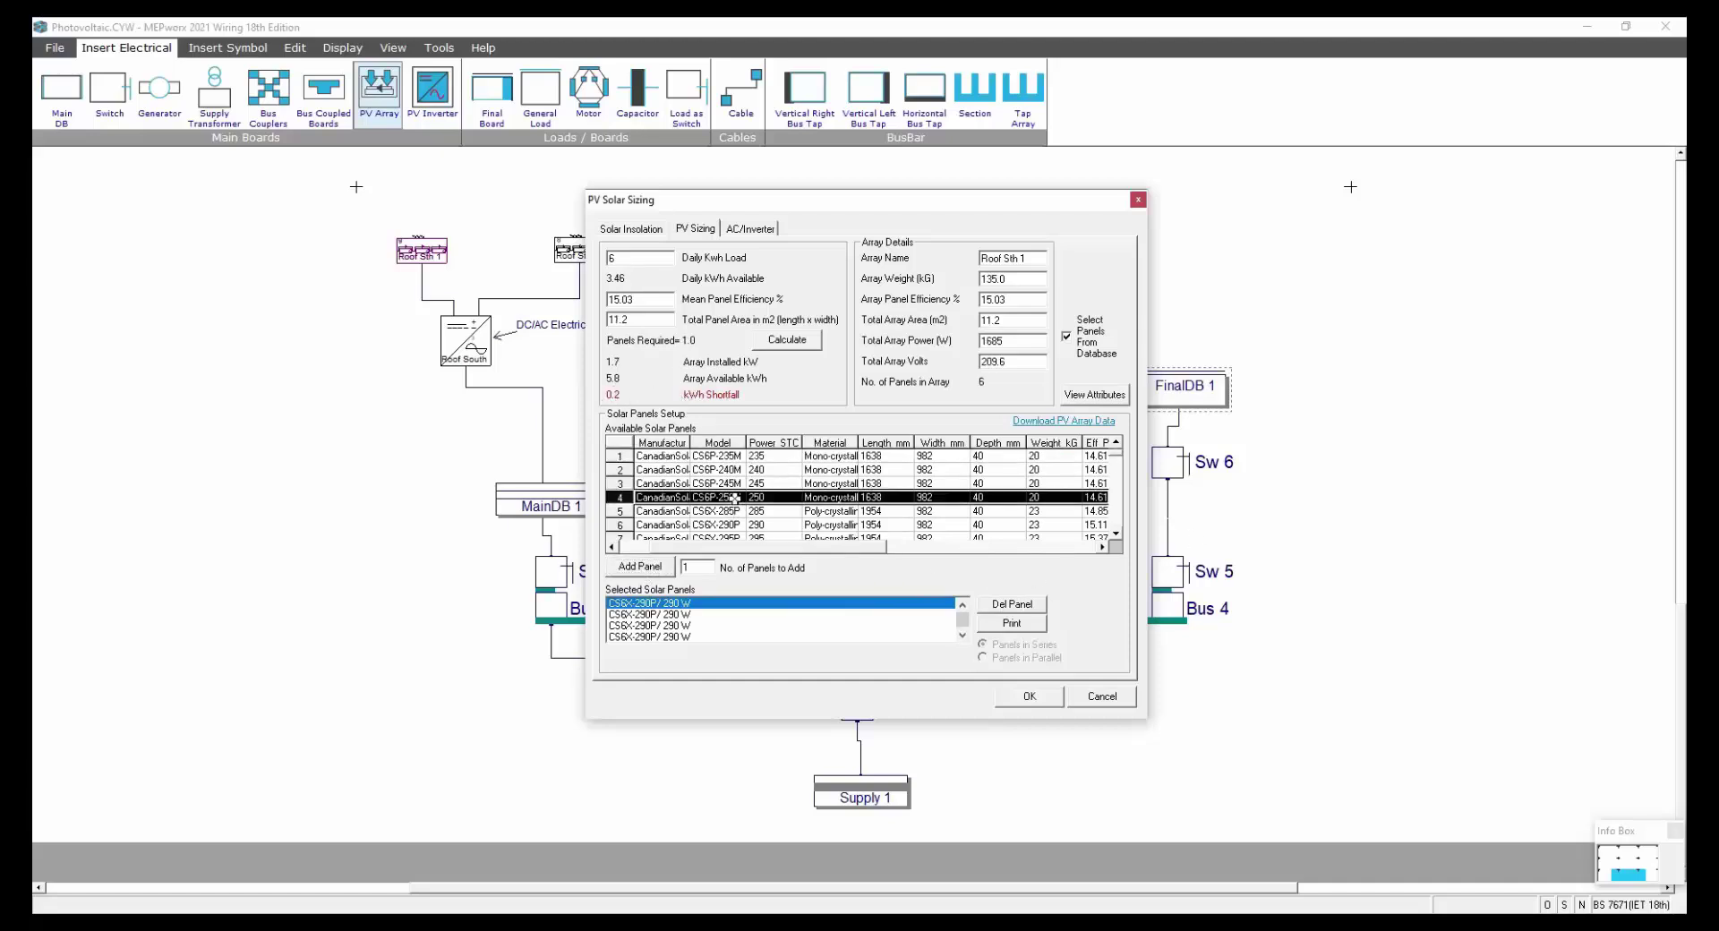
{"action": "left_click", "coordinate": [744, 525]}
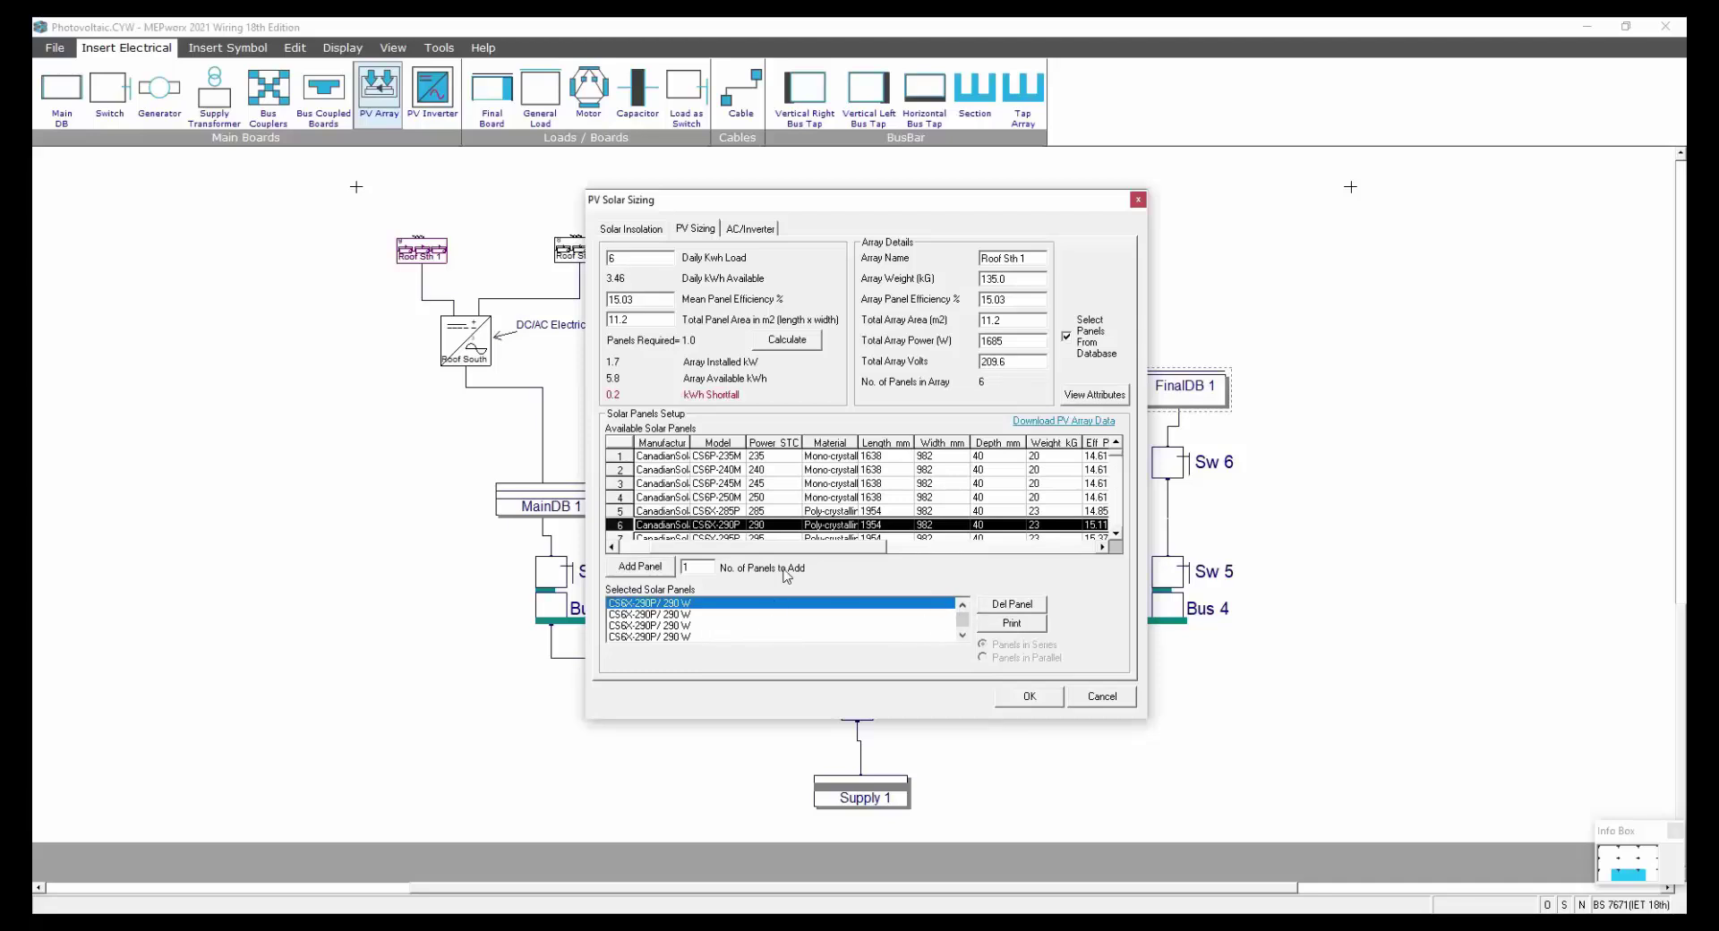
{"action": "left_click", "coordinate": [659, 567]}
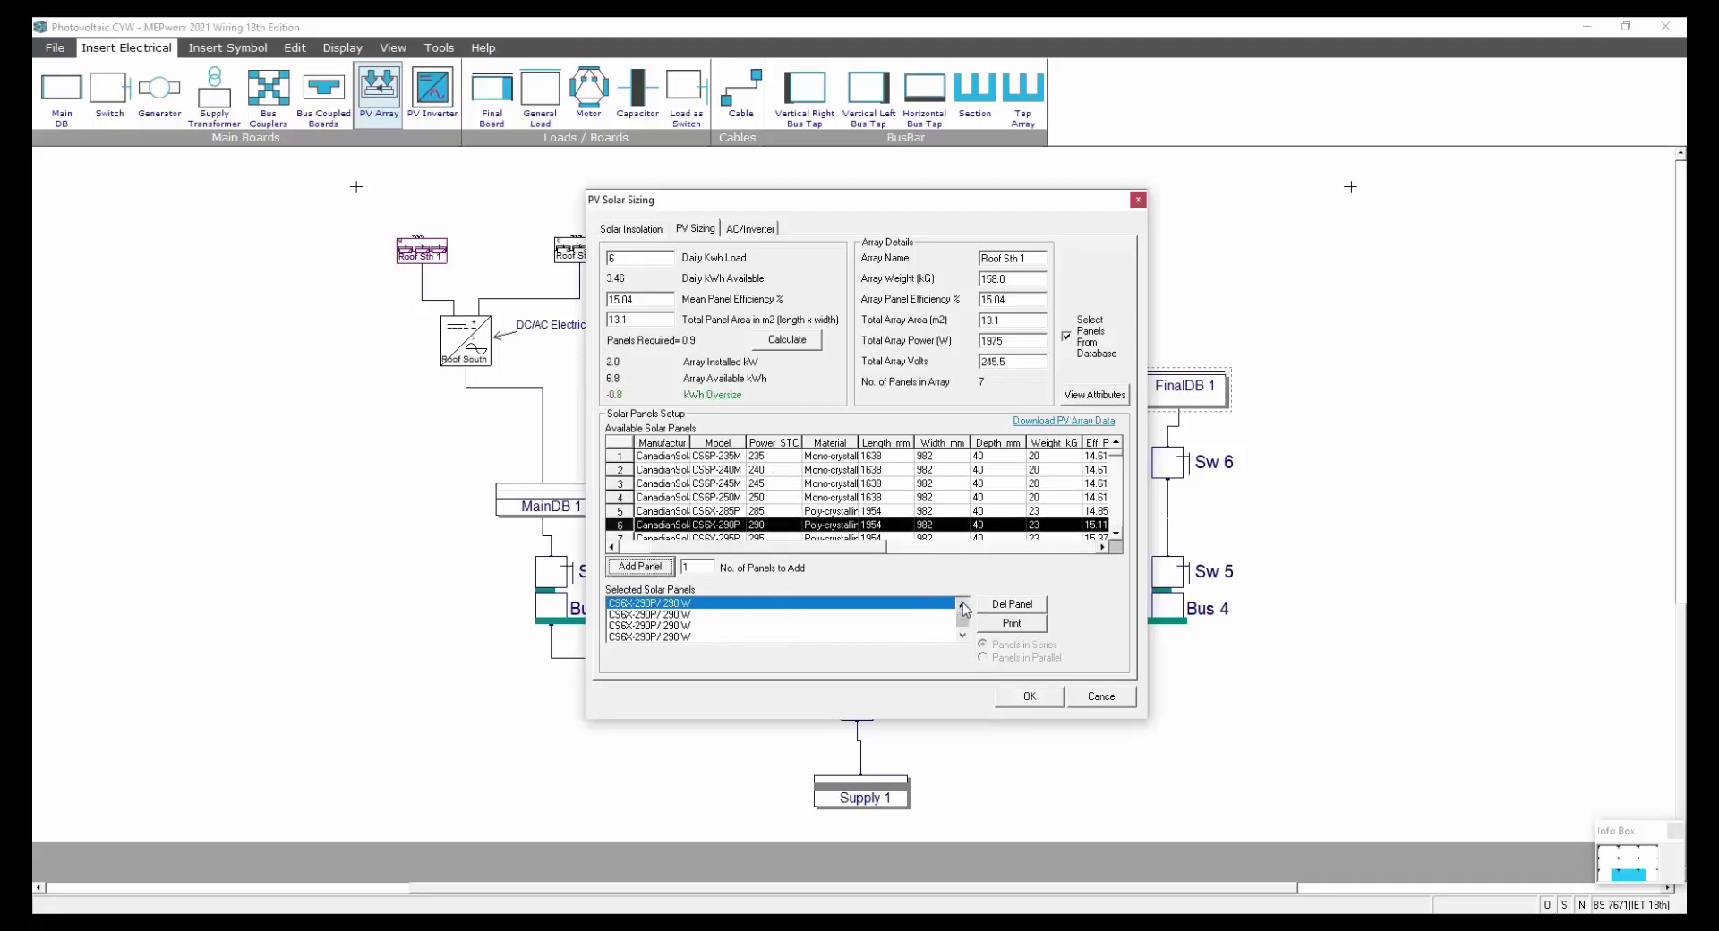
- Check the Roof South inverter, set unit cost 0.15 and calculate £796.02 annual savings
{"action": "left_click", "coordinate": [1029, 696]}
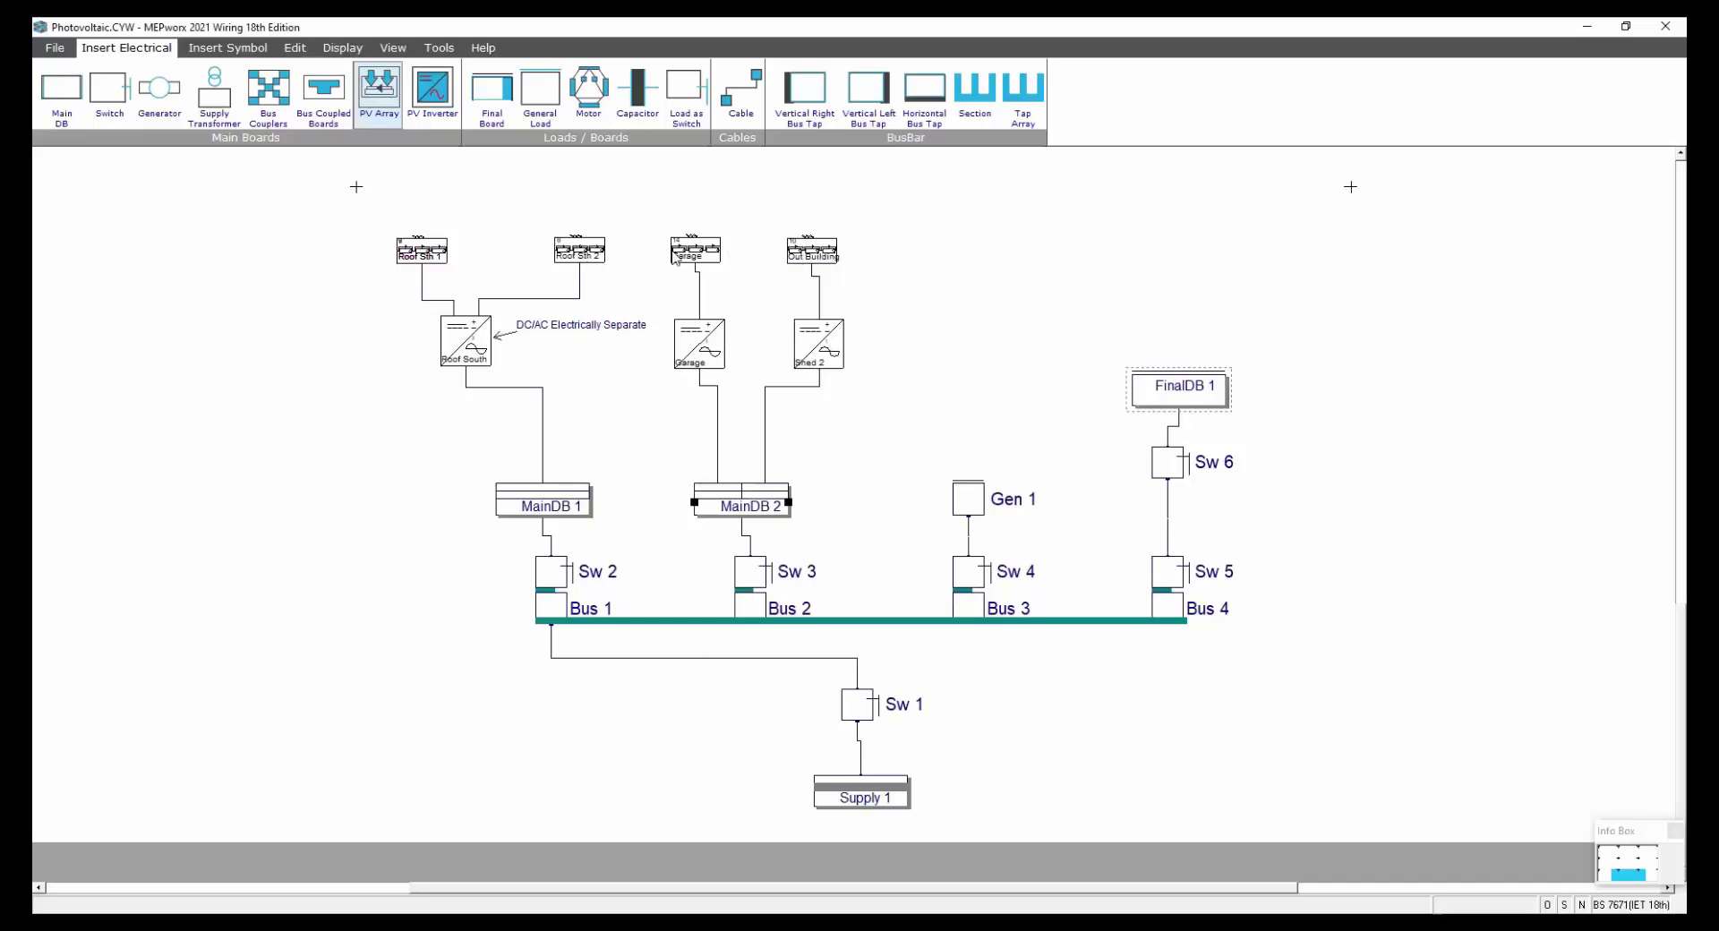
{"action": "double_click", "coordinate": [467, 348]}
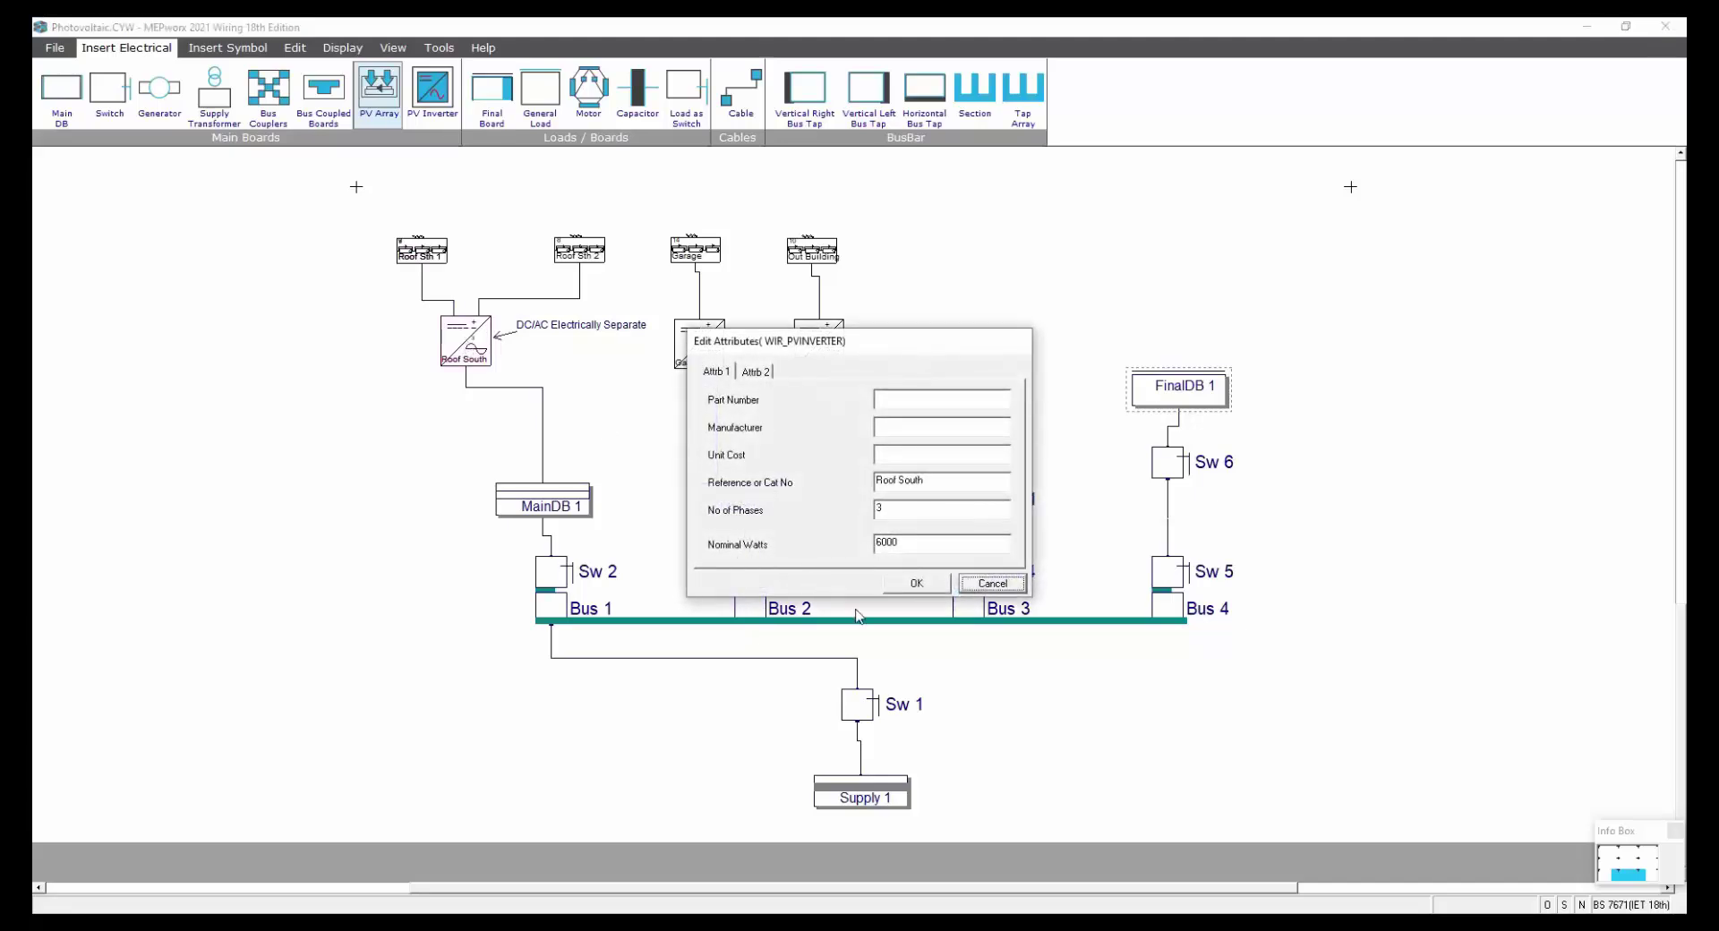
{"action": "left_click", "coordinate": [909, 586]}
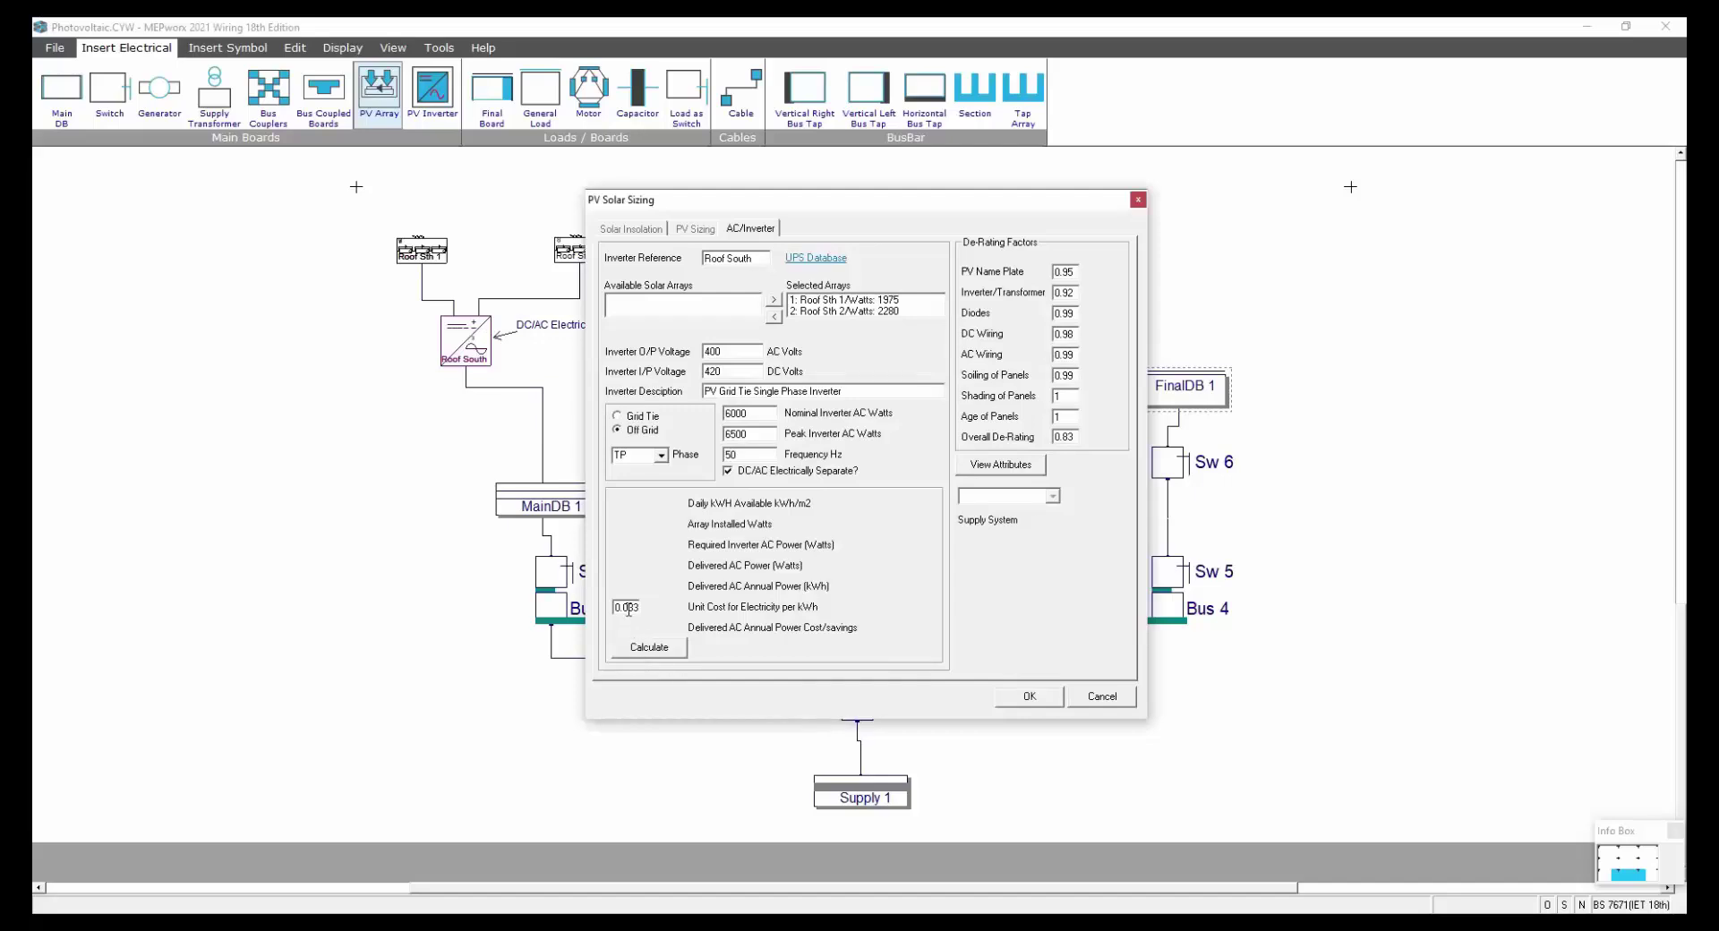
{"action": "left_click_drag", "start_coordinate": [624, 607], "coordinate": [642, 607]}
{"action": "left_click", "coordinate": [639, 650]}
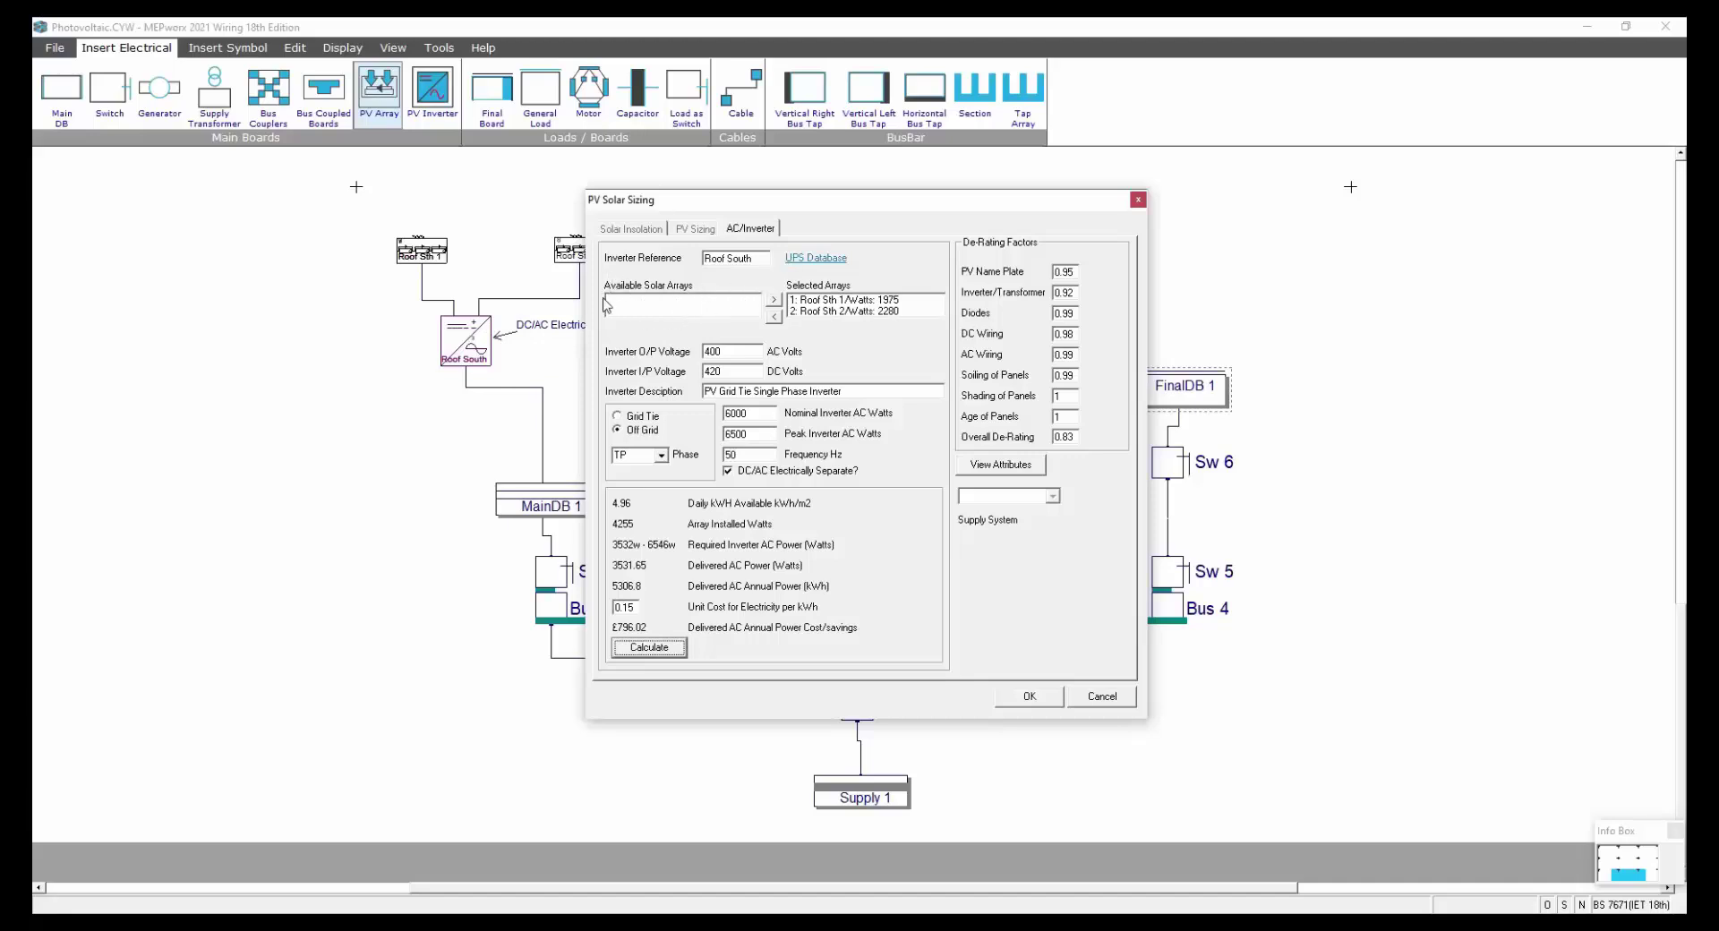
- Set Age of Panels to 0.9 and recalculate: 3191.25 W AC, 4333.1 kWh, £649.97 yearly
{"action": "left_click", "coordinate": [774, 301]}
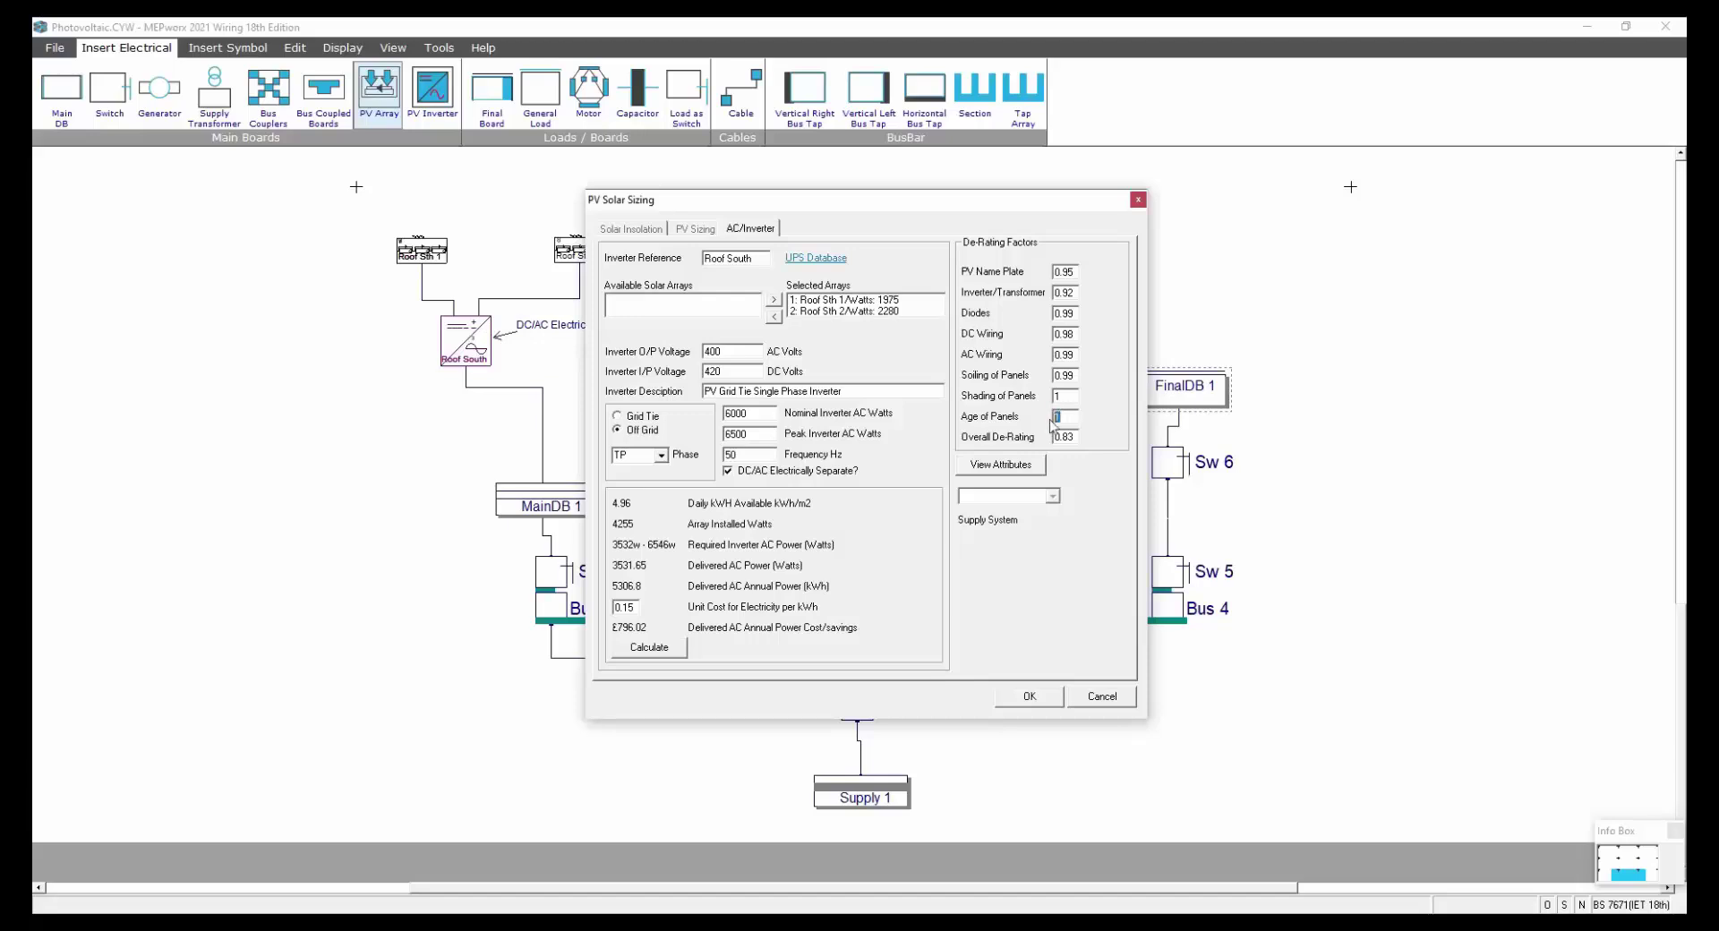
{"action": "type", "text": "0.9"}
{"action": "left_click", "coordinate": [648, 649]}
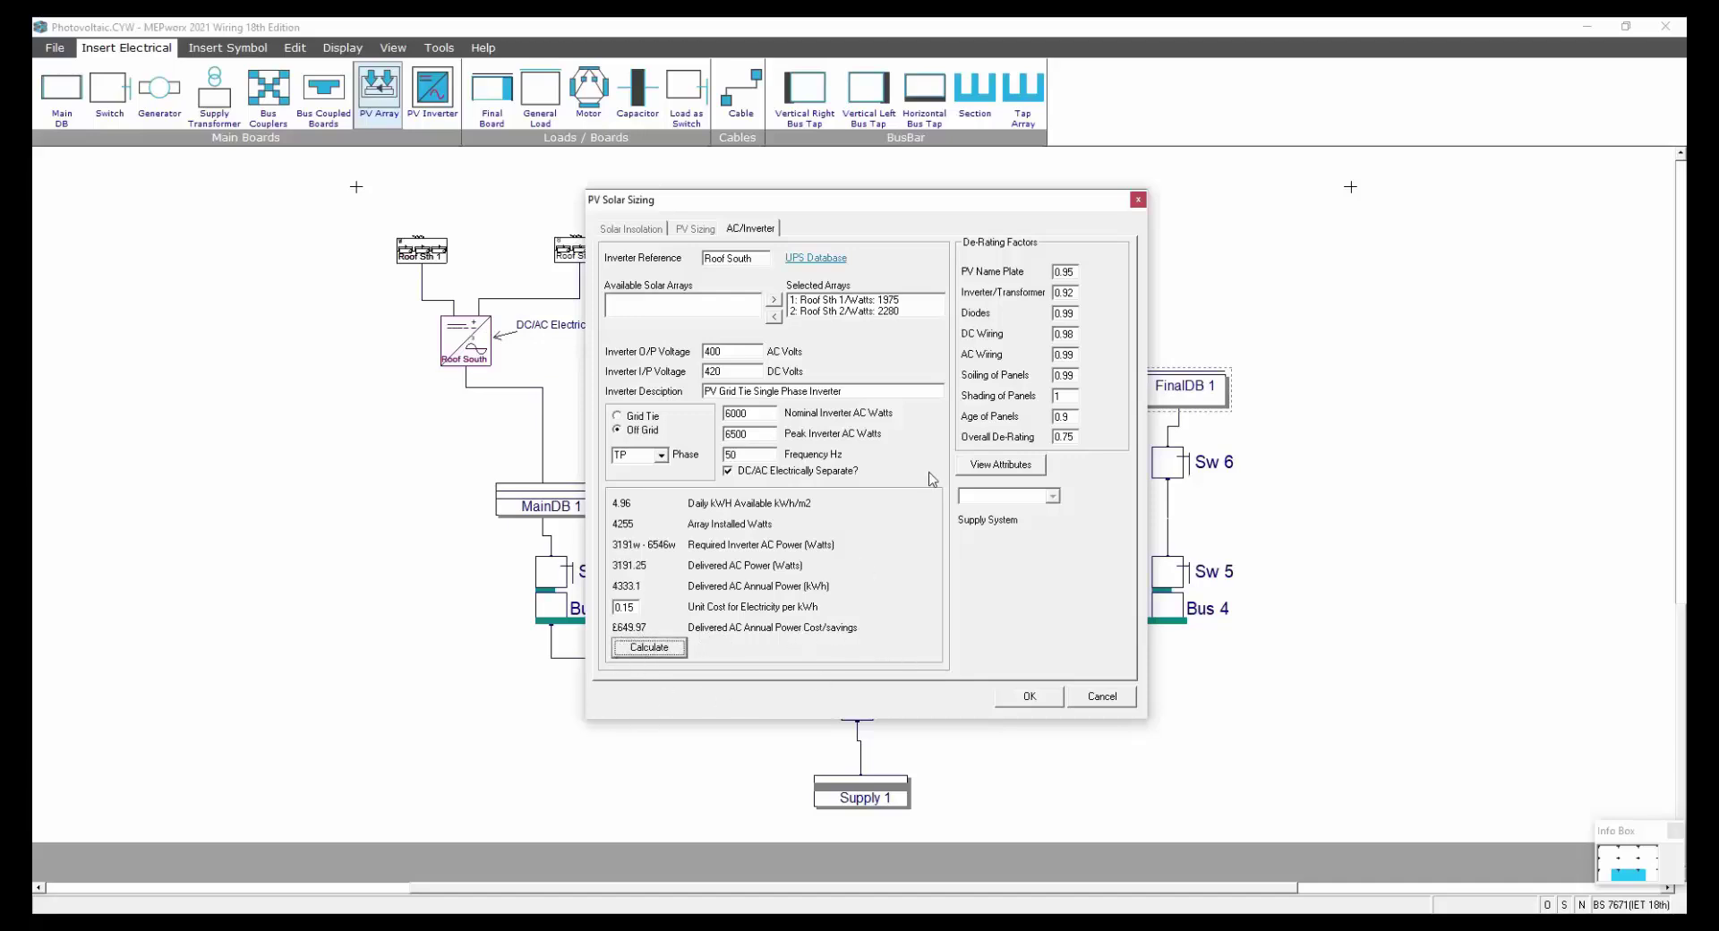
{"action": "left_click", "coordinate": [1075, 376]}
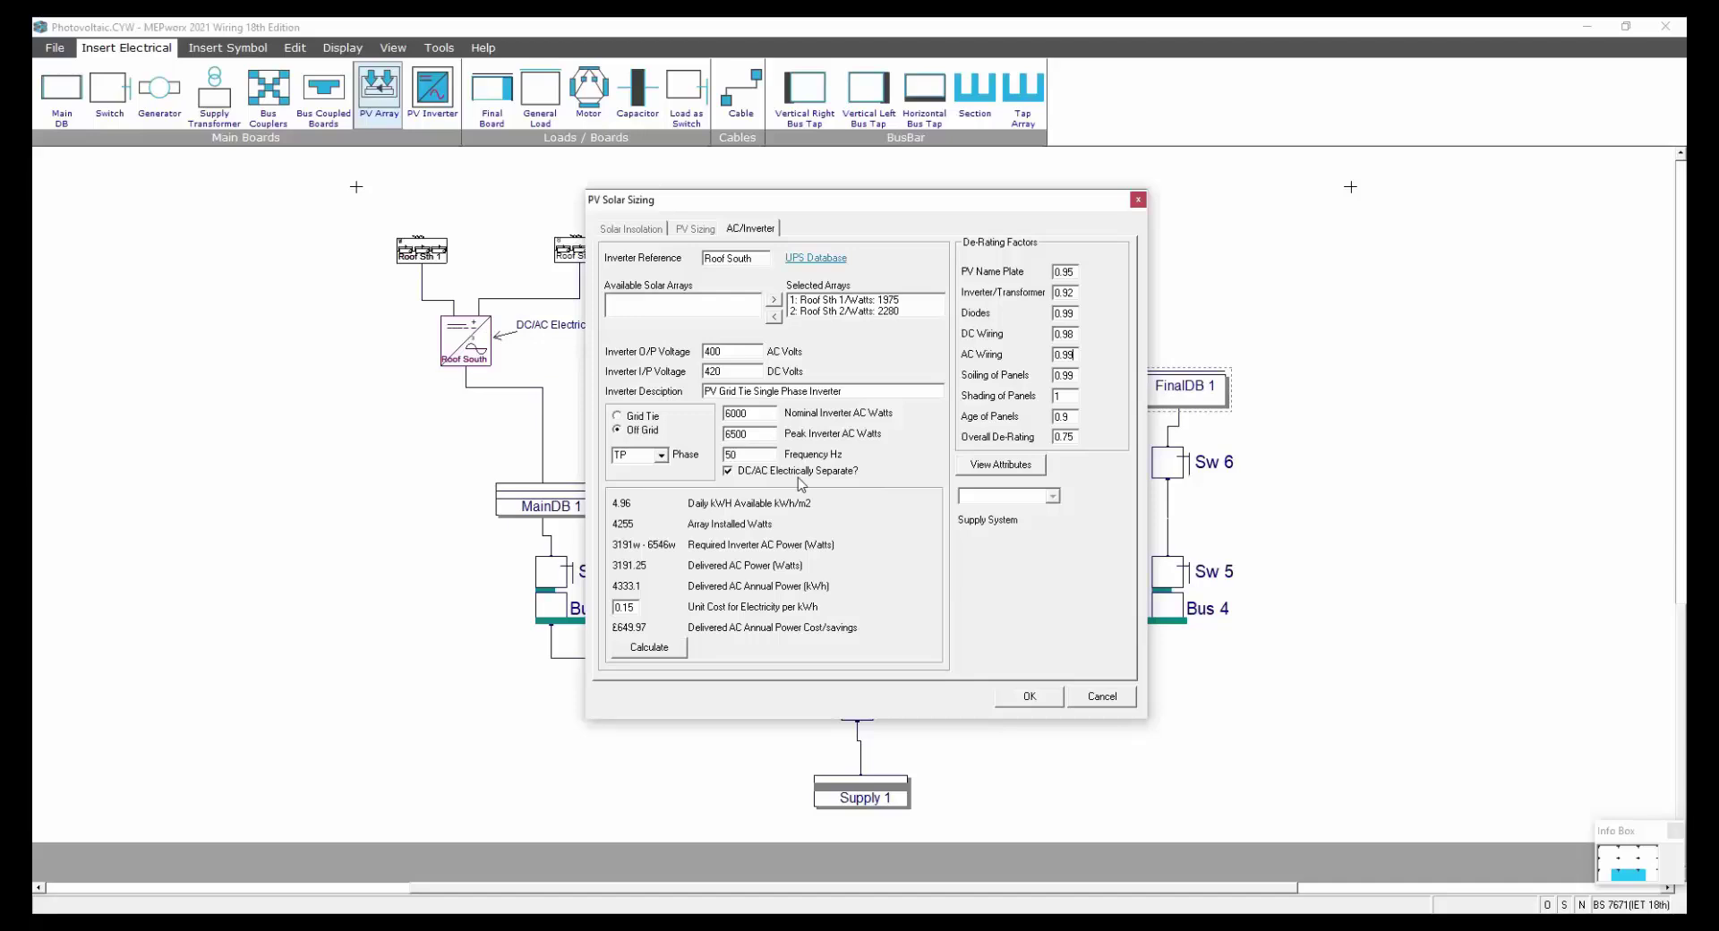
- Close PV Solar Sizing and read the Photovoltaic.NTW notes, marking the Type B RCD requirement
{"action": "left_click", "coordinate": [1138, 200]}
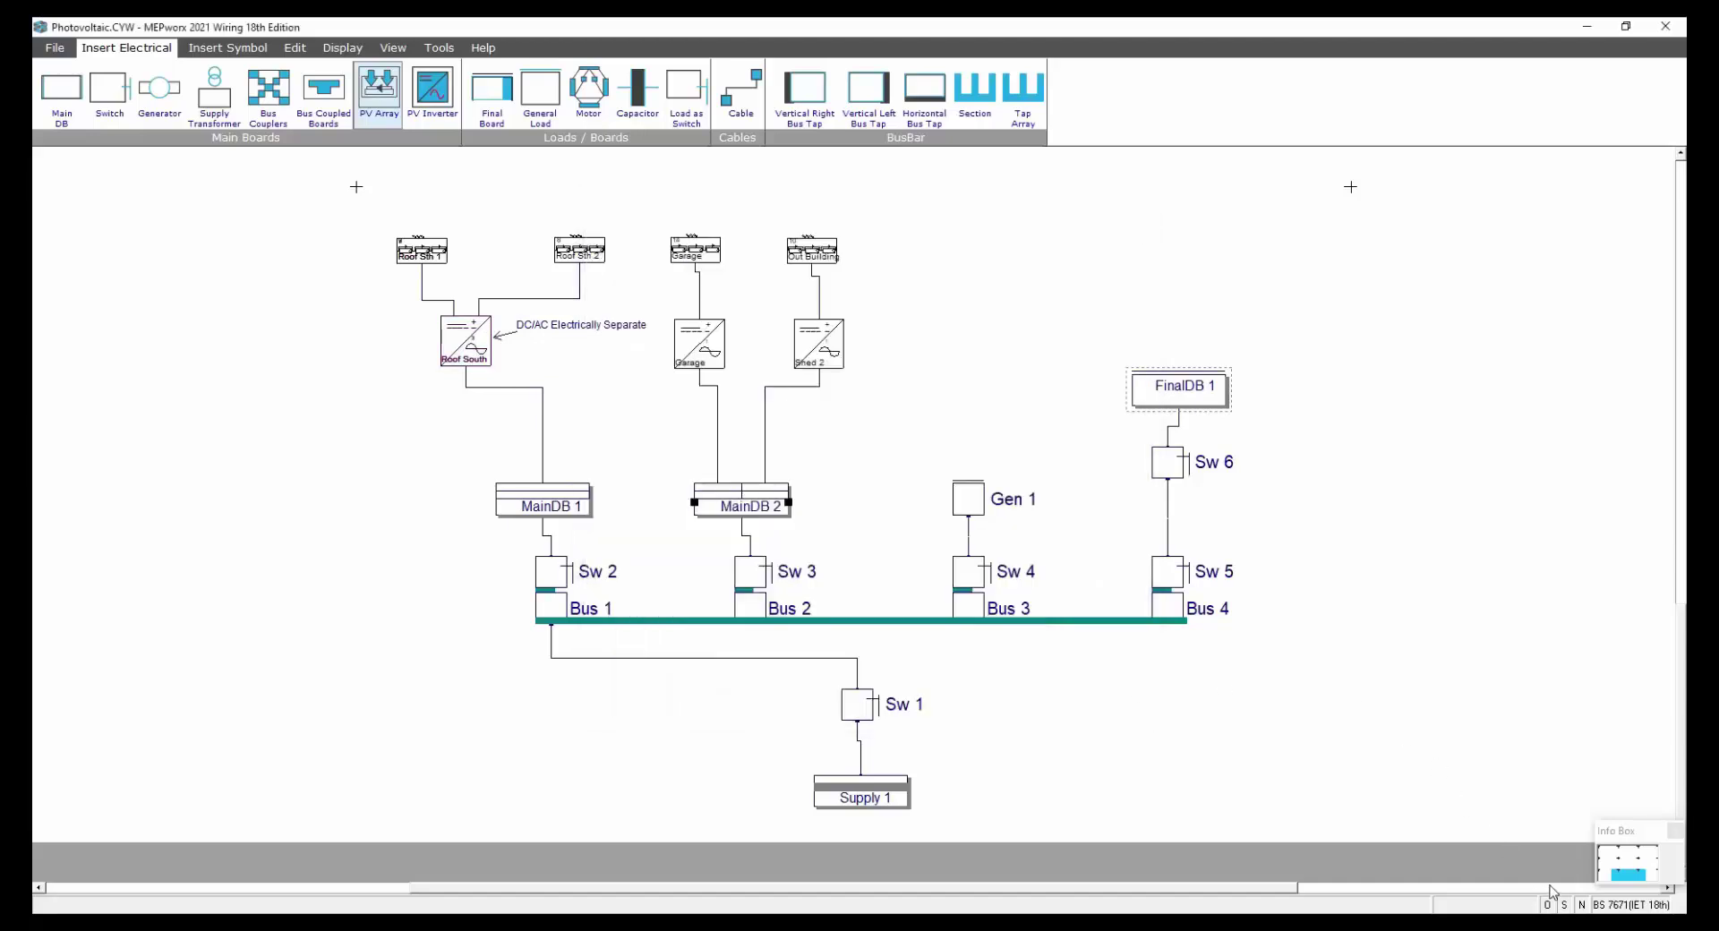
{"action": "left_click", "coordinate": [1582, 905]}
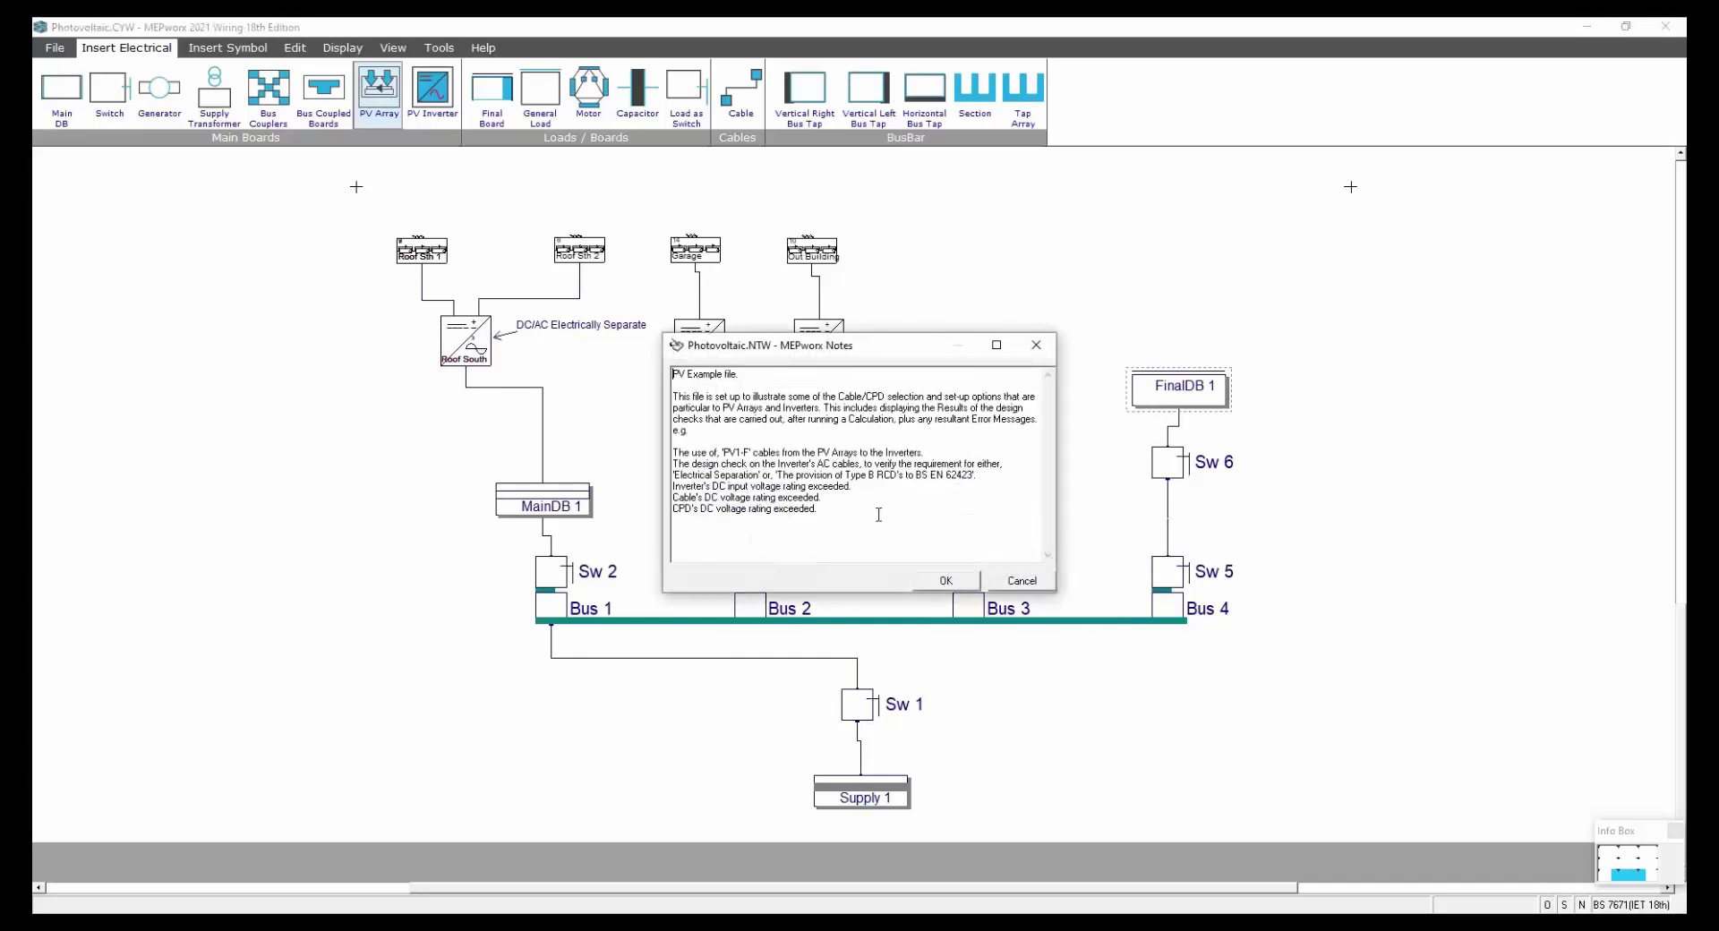
{"action": "left_click_drag", "start_coordinate": [781, 477], "coordinate": [981, 476]}
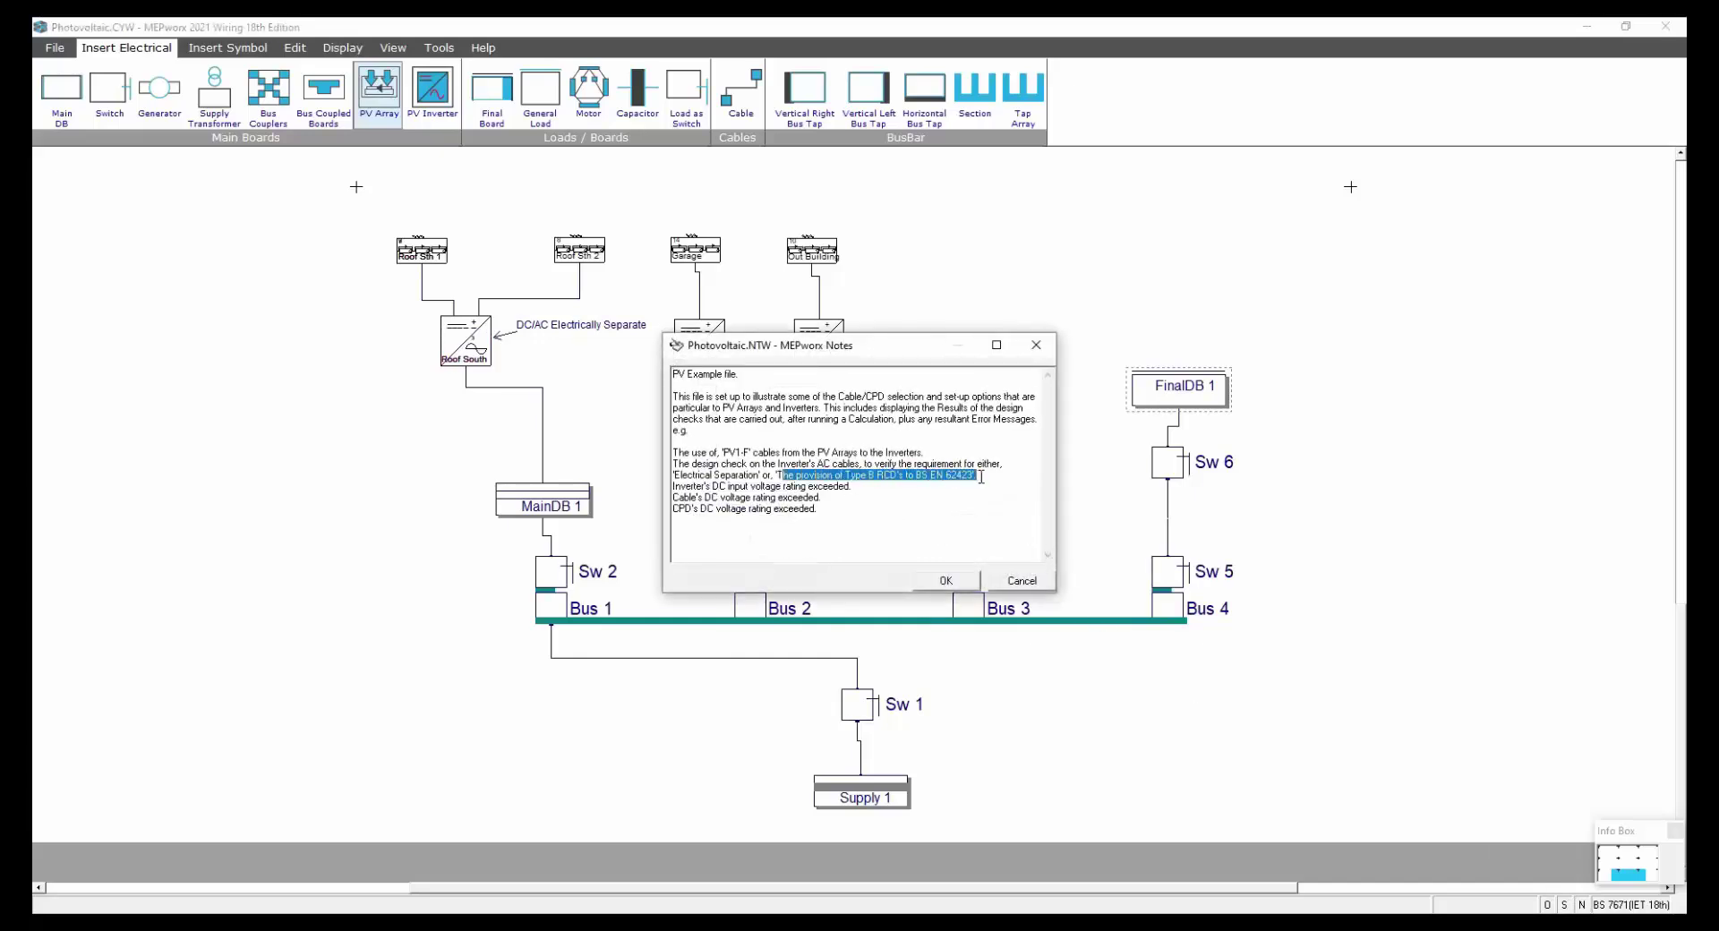
- Dismiss the Photovoltaic.NTW notes to return to the Photovoltaic.CYW schematic
{"action": "left_click", "coordinate": [950, 584]}
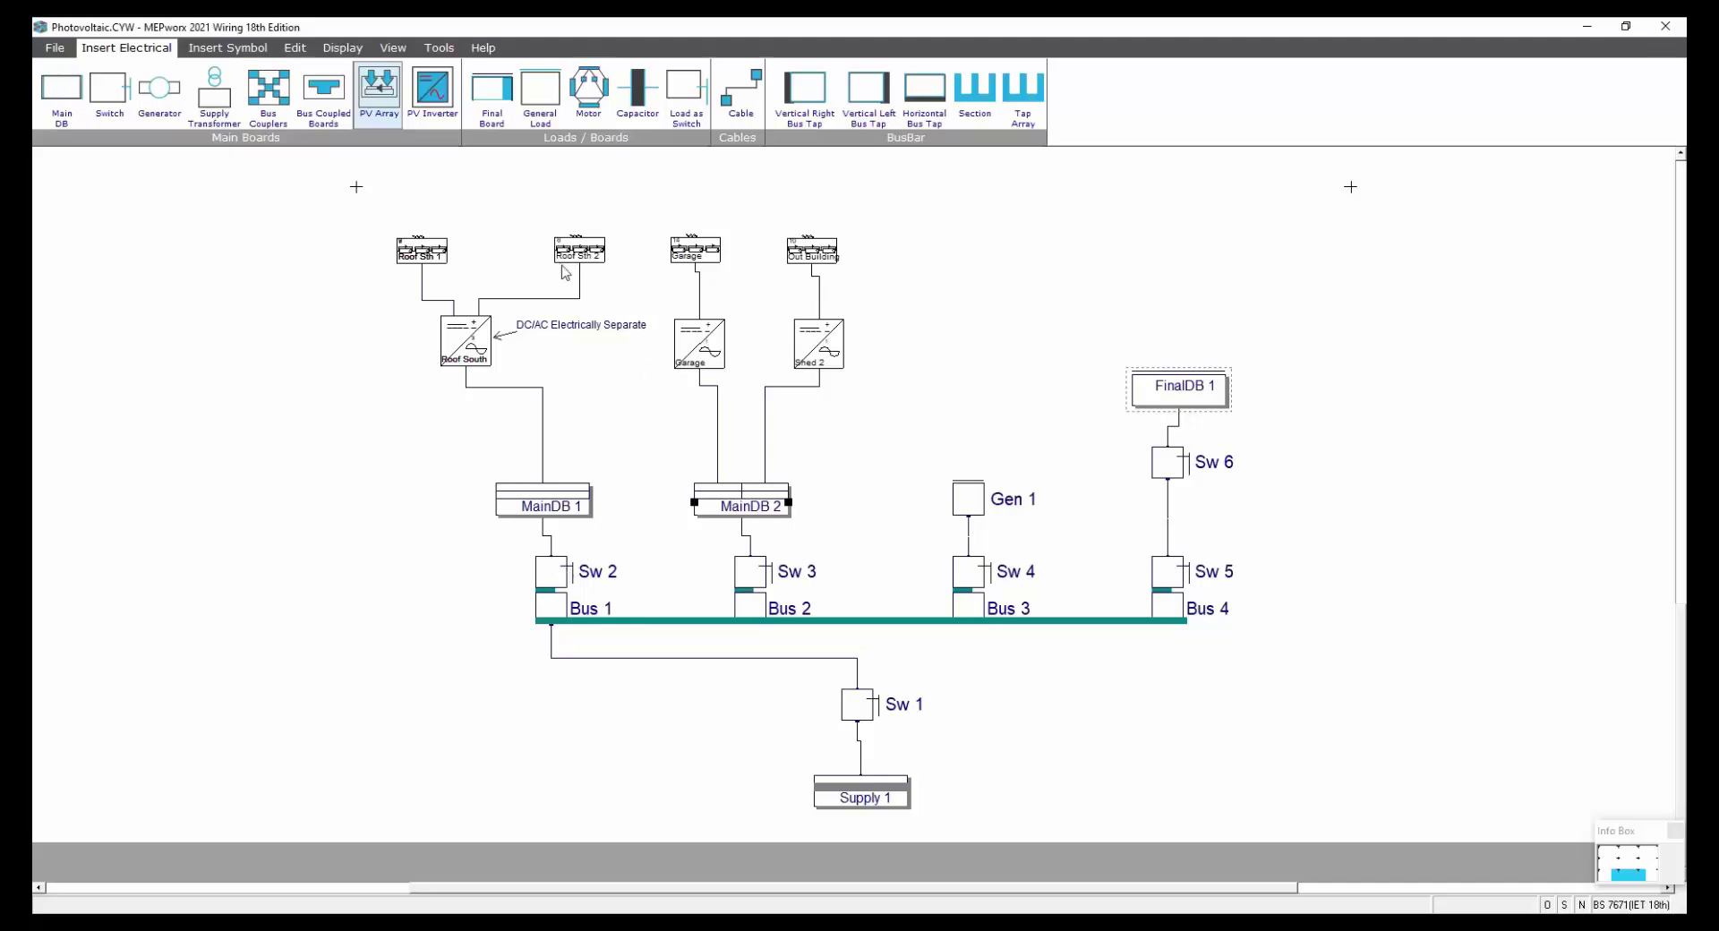
{"action": "left_click", "coordinate": [407, 95]}
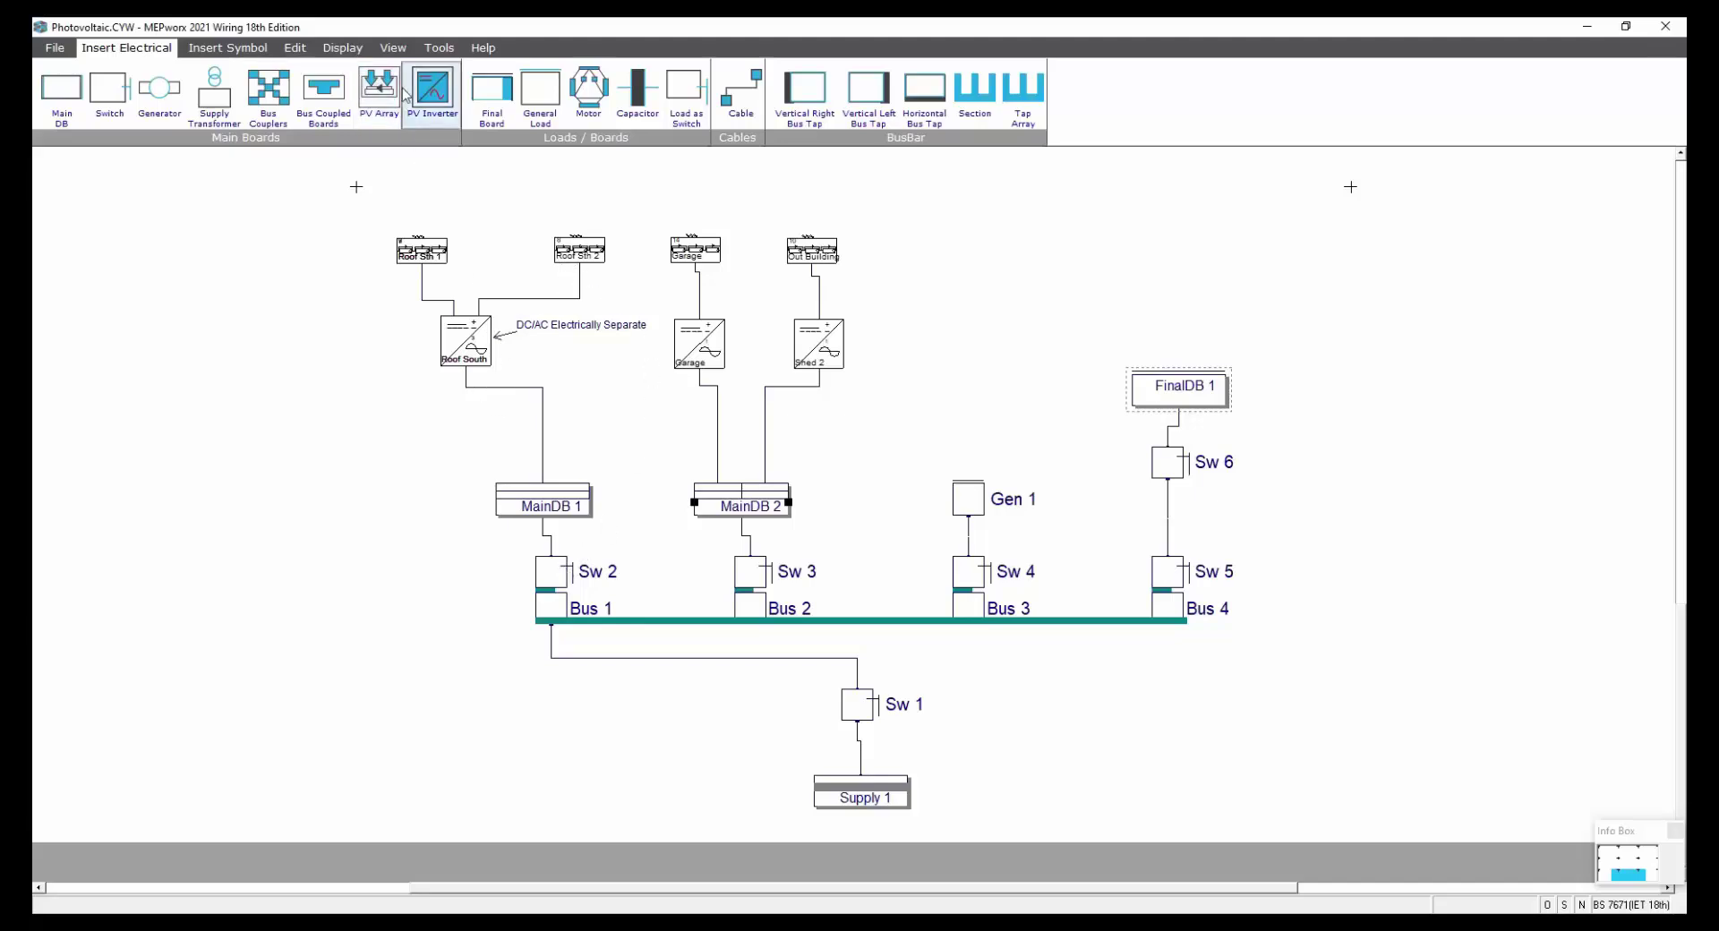
- Calculate all cable sizes, then review the DC string voltage problems on Cables 17 and 21
{"action": "left_click", "coordinate": [343, 50]}
{"action": "left_click", "coordinate": [268, 94]}
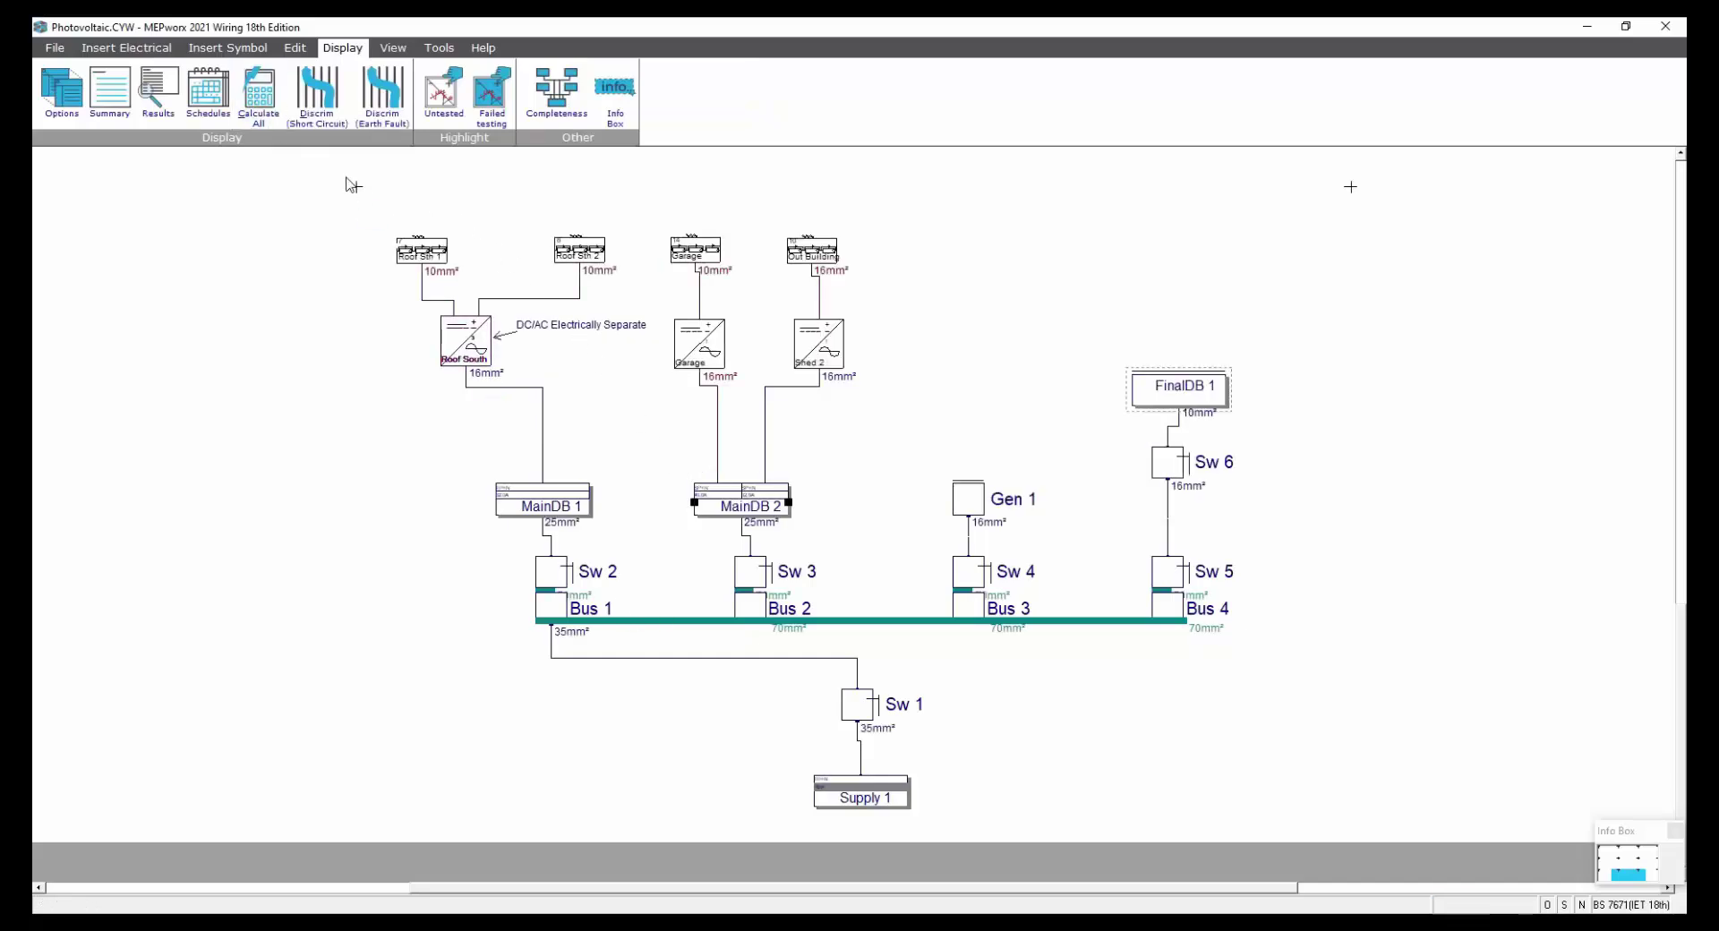
{"action": "left_click", "coordinate": [162, 103]}
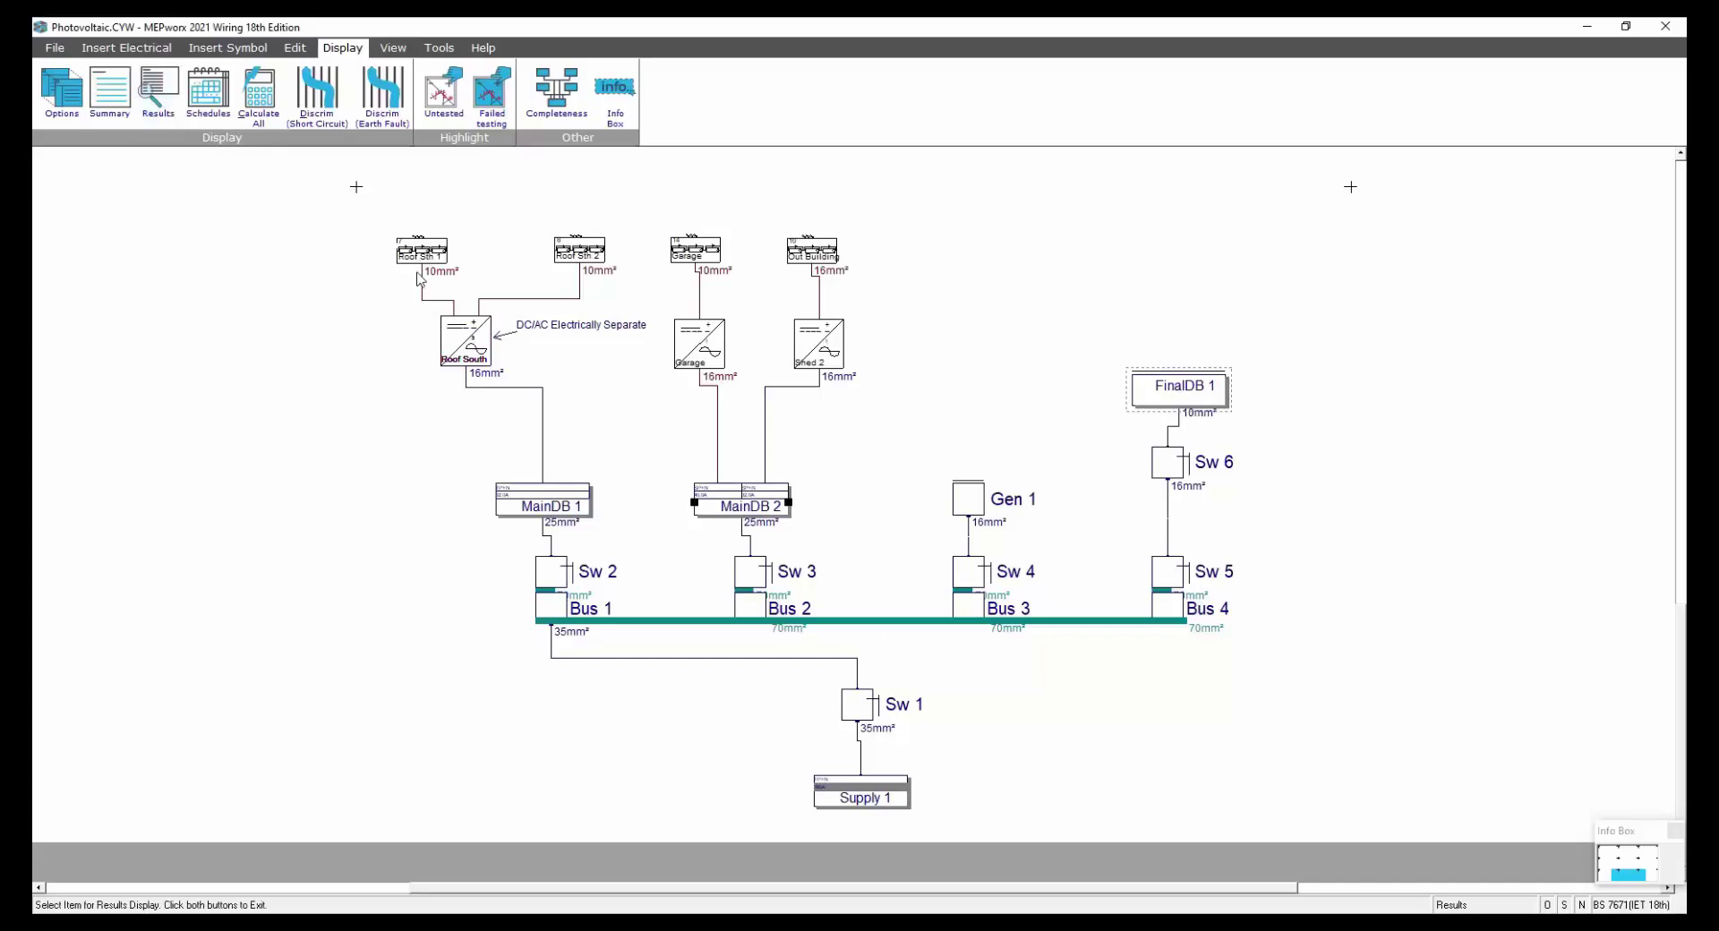
{"action": "left_click", "coordinate": [529, 300]}
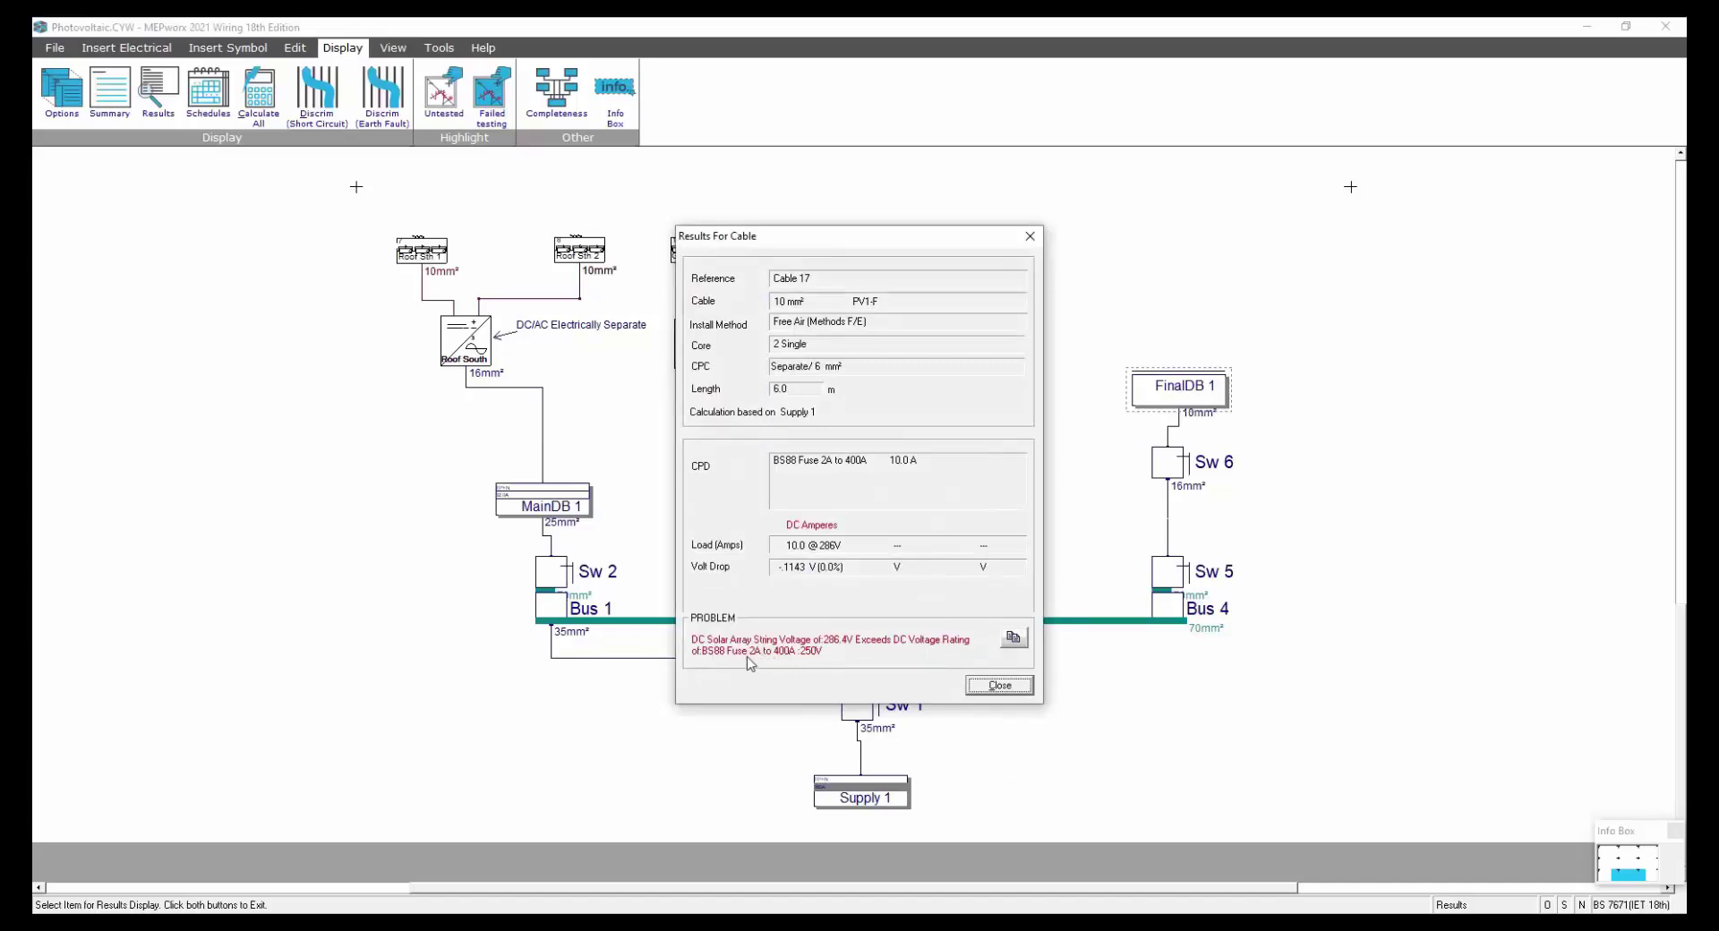
{"action": "left_click", "coordinate": [979, 686]}
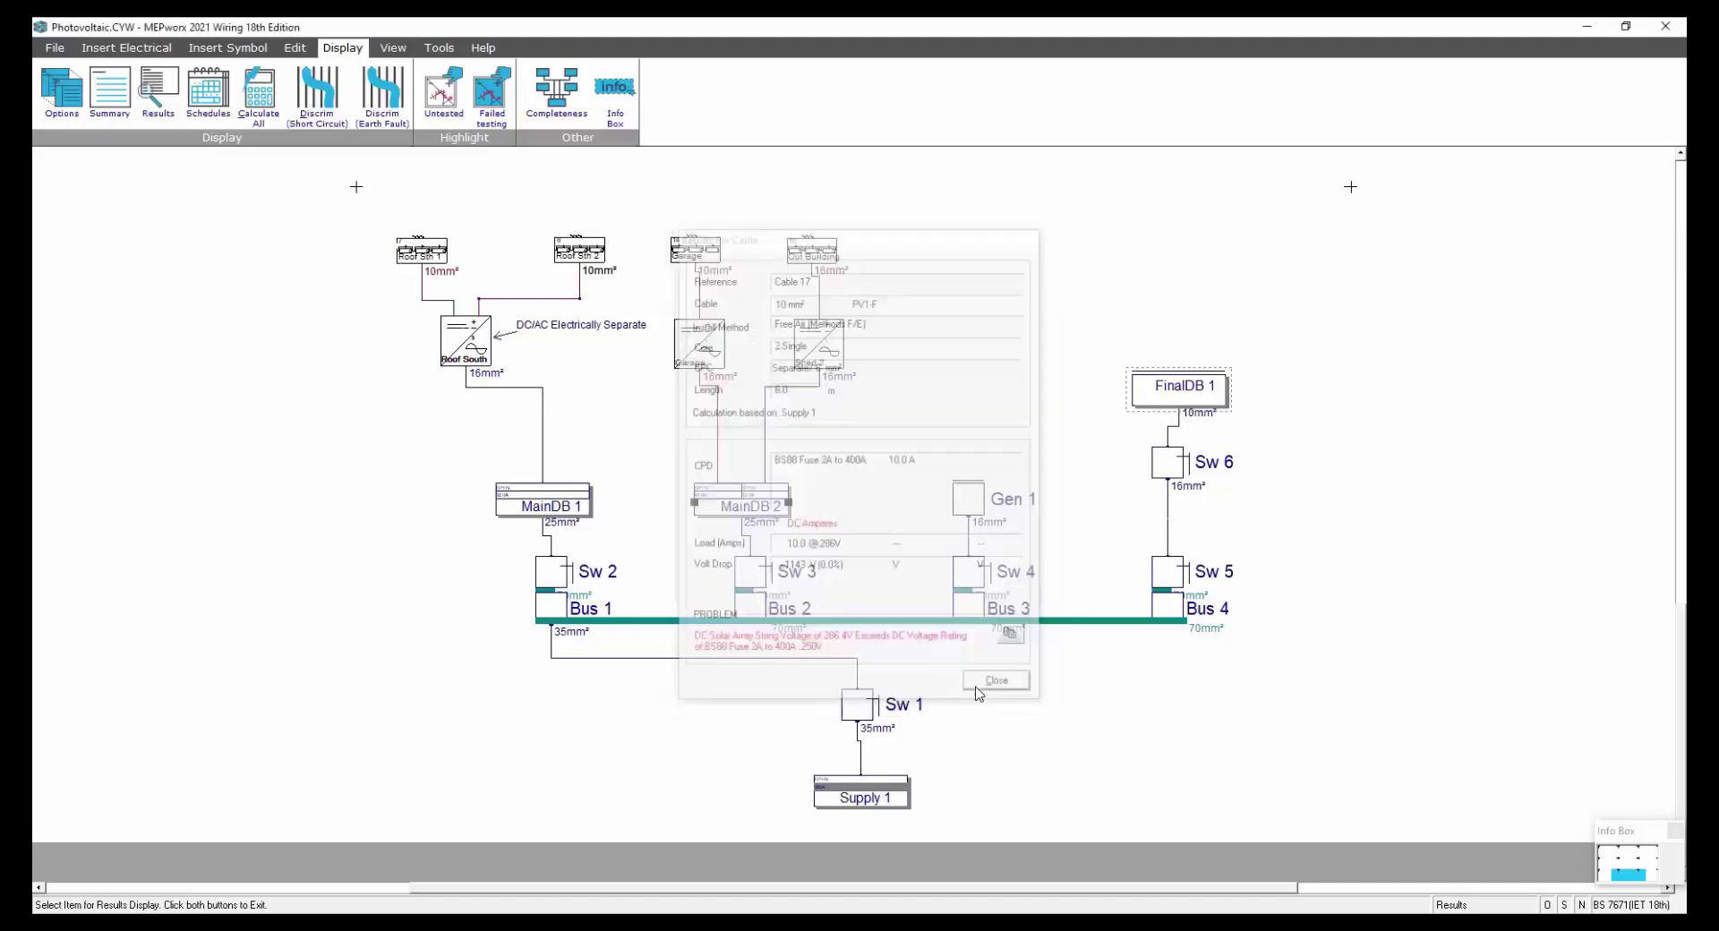
{"action": "left_click", "coordinate": [700, 296]}
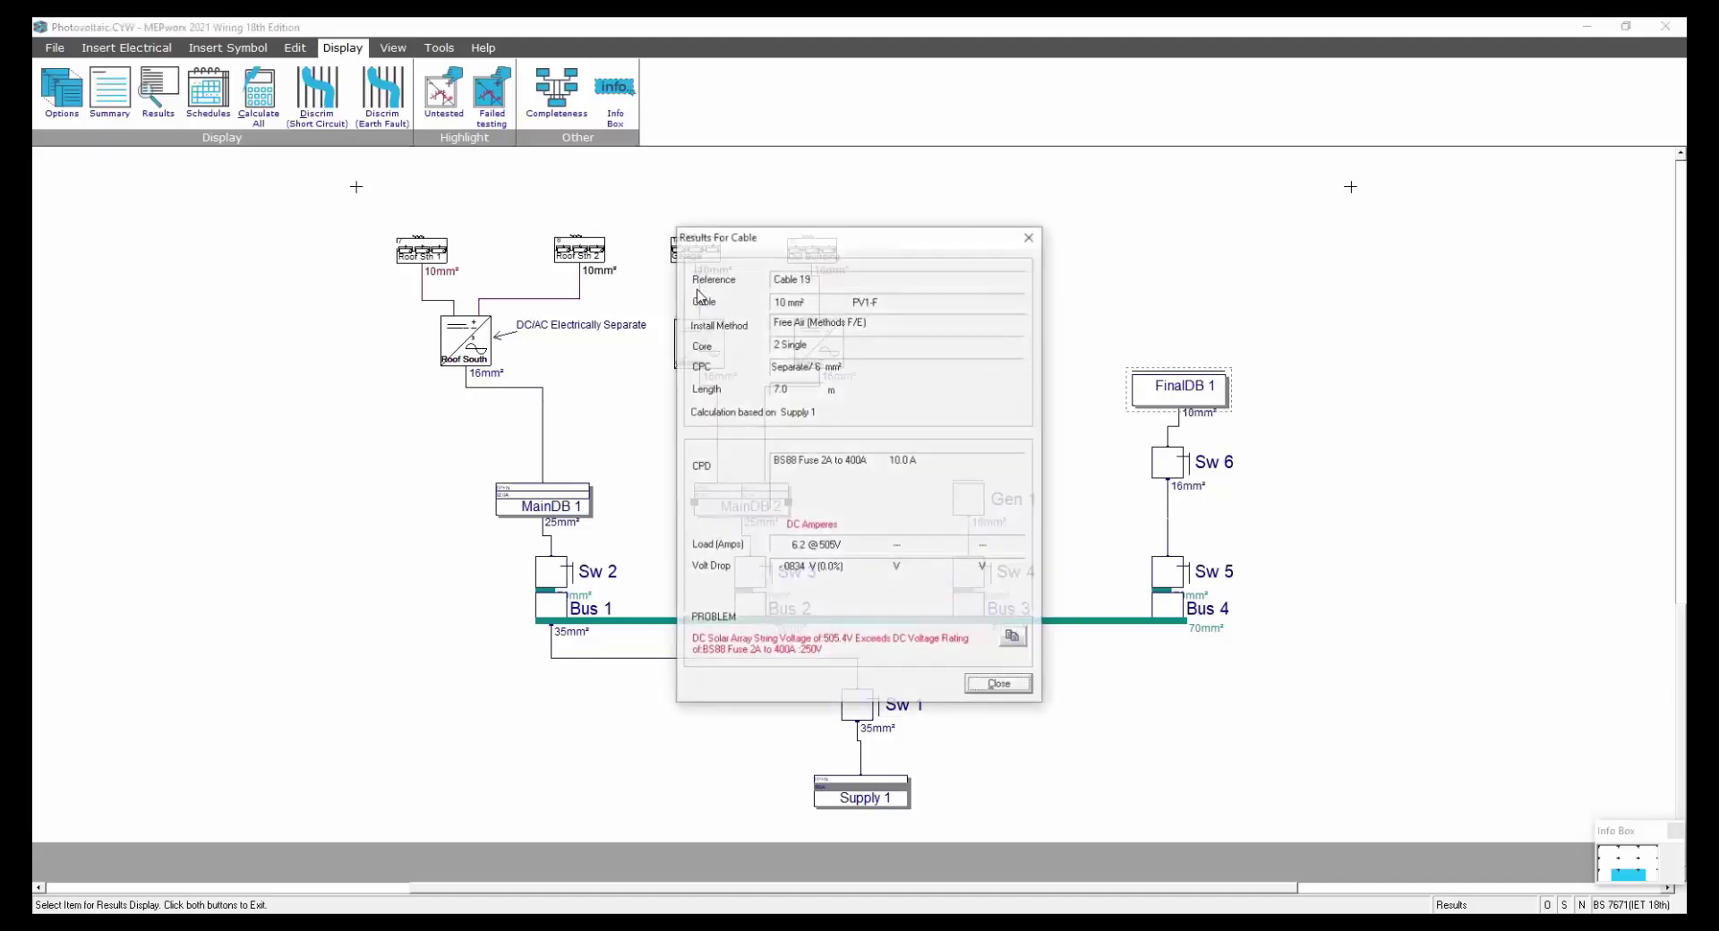
{"action": "left_click", "coordinate": [979, 685]}
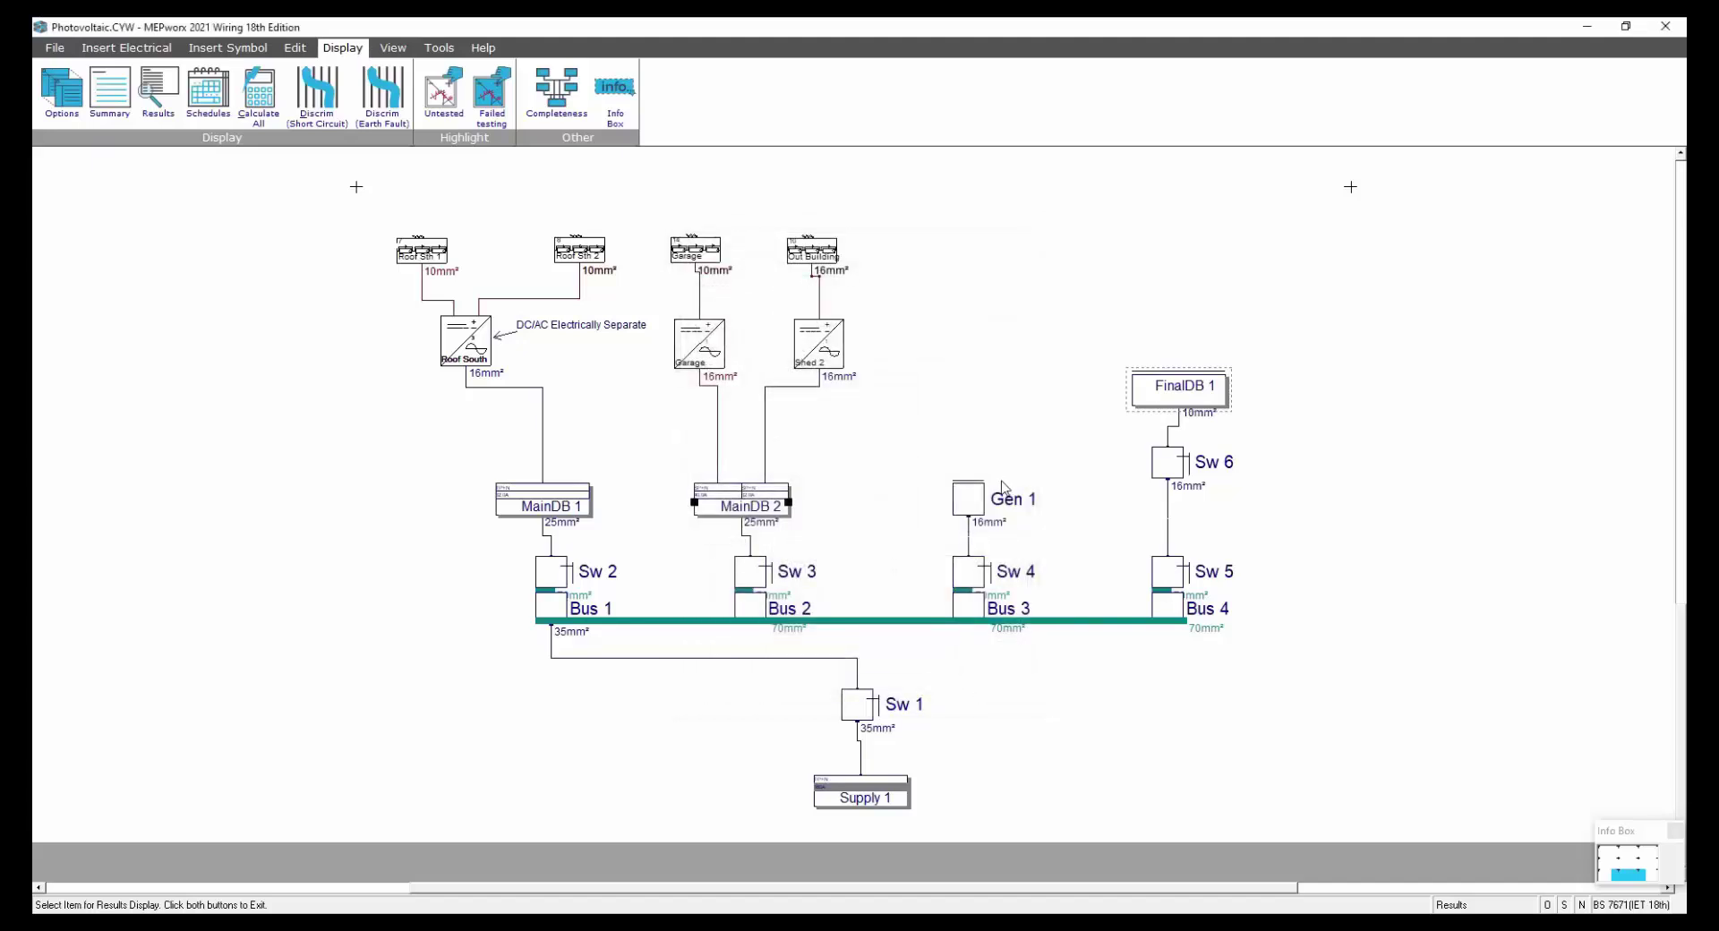